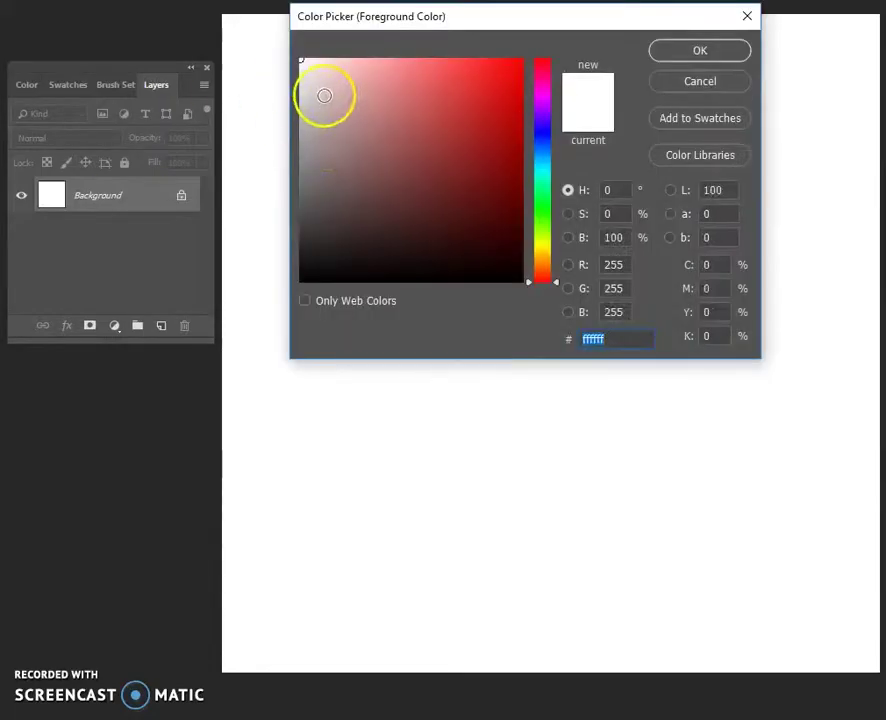
# Step: Set the foreground colour to #886d6d and sketch the head oval and jaw line
pyautogui.moveTo(328, 96)
pyautogui.mouseDown()
pyautogui.moveTo(336, 196)
pyautogui.moveTo(344, 162)
pyautogui.mouseUp()
pyautogui.click(660, 50)
pyautogui.moveTo(330, 85); pyautogui.dragTo(330, 255)
pyautogui.moveTo(445, 291)
pyautogui.mouseDown()
pyautogui.moveTo(582, 190)
pyautogui.moveTo(560, 192)
pyautogui.moveTo(575, 375)
pyautogui.mouseUp()
pyautogui.moveTo(382, 300)
pyautogui.mouseDown()
pyautogui.moveTo(576, 390)
pyautogui.moveTo(548, 105)
pyautogui.moveTo(376, 277)
pyautogui.moveTo(396, 210)
pyautogui.moveTo(350, 290)
pyautogui.mouseUp()
# Step: Sketch the neck lines and the shoulder and collar outline
pyautogui.moveTo(518, 392); pyautogui.dragTo(548, 495)
pyautogui.moveTo(352, 300); pyautogui.dragTo(326, 475)
pyautogui.moveTo(372, 330)
pyautogui.mouseDown()
pyautogui.moveTo(334, 509)
pyautogui.moveTo(620, 508)
pyautogui.mouseUp()
pyautogui.moveTo(524, 415); pyautogui.dragTo(690, 475)
pyautogui.moveTo(716, 430); pyautogui.dragTo(572, 553)
pyautogui.moveTo(291, 538); pyautogui.dragTo(680, 425)
# Step: Sketch the cheek line to the chin and the nose profile with the near eye
pyautogui.moveTo(565, 160)
pyautogui.mouseDown()
pyautogui.moveTo(574, 403)
pyautogui.moveTo(445, 371)
pyautogui.moveTo(400, 300)
pyautogui.mouseUp()
pyautogui.moveTo(558, 240); pyautogui.dragTo(572, 278)
pyautogui.moveTo(550, 190); pyautogui.dragTo(552, 310)
# Step: Sketch both eyes beside the nose, faint cheek and jaw strokes, and the mouth
pyautogui.moveTo(500, 245); pyautogui.dragTo(509, 237)
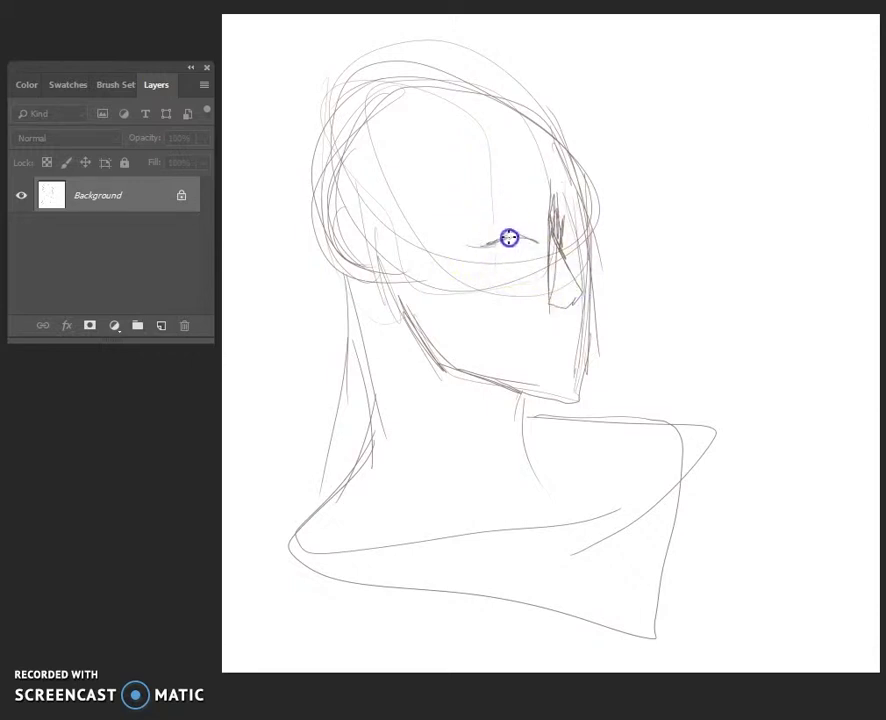
pyautogui.moveTo(579, 228); pyautogui.dragTo(584, 222)
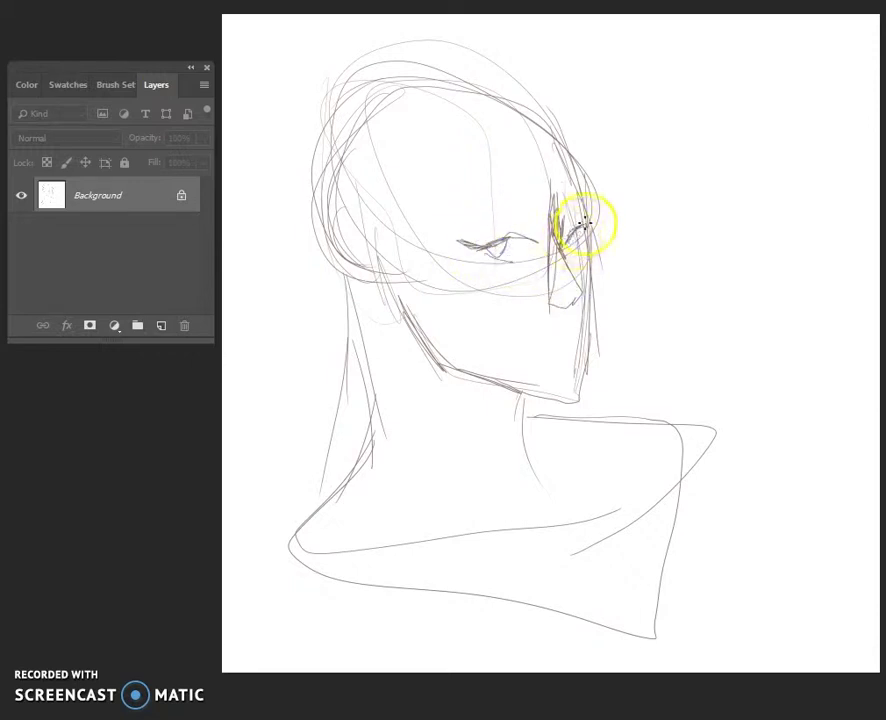
pyautogui.moveTo(482, 246); pyautogui.dragTo(500, 254)
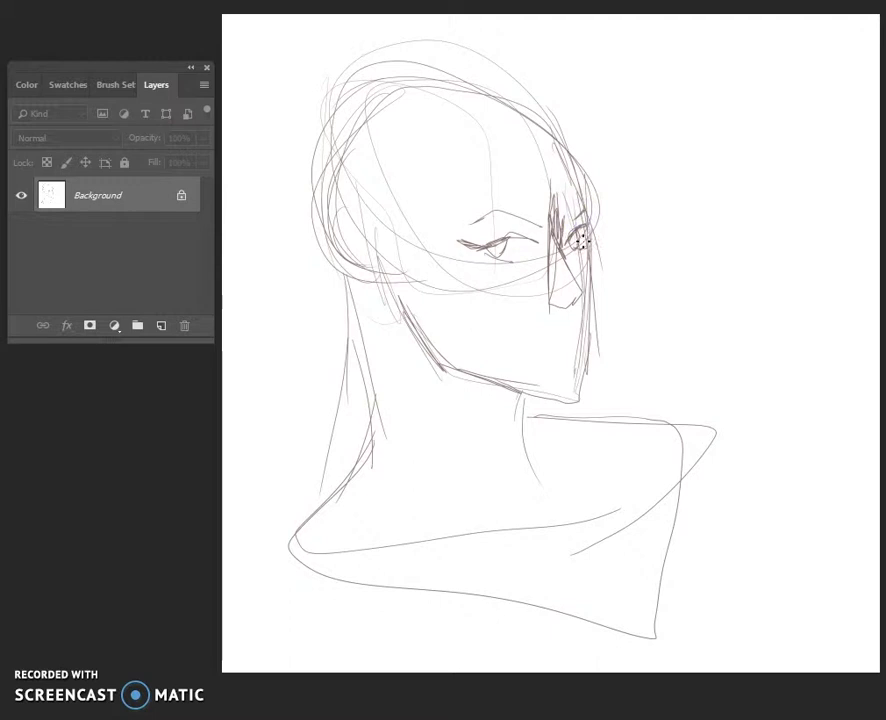
pyautogui.moveTo(602, 285); pyautogui.dragTo(608, 311)
pyautogui.moveTo(606, 330)
pyautogui.mouseDown()
pyautogui.moveTo(423, 265)
pyautogui.moveTo(550, 352)
pyautogui.mouseUp()
pyautogui.moveTo(584, 316)
pyautogui.mouseDown()
pyautogui.moveTo(554, 321)
pyautogui.moveTo(536, 340)
pyautogui.moveTo(564, 349)
pyautogui.mouseUp()
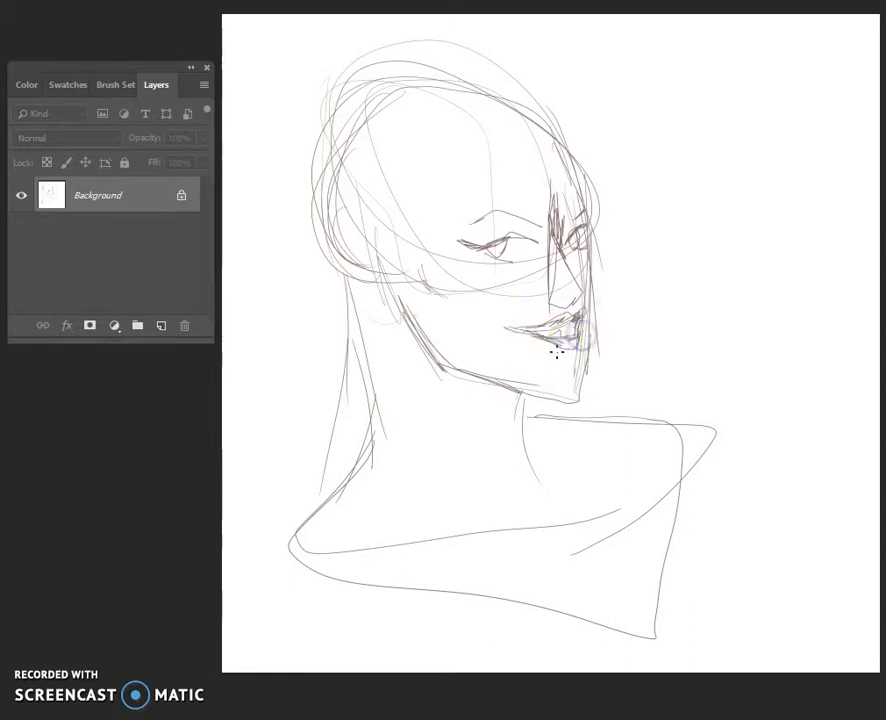
# Step: Sketch the collar fold lines and a pointed elf ear
pyautogui.moveTo(407, 514); pyautogui.dragTo(577, 498)
pyautogui.moveTo(582, 498); pyautogui.dragTo(647, 443)
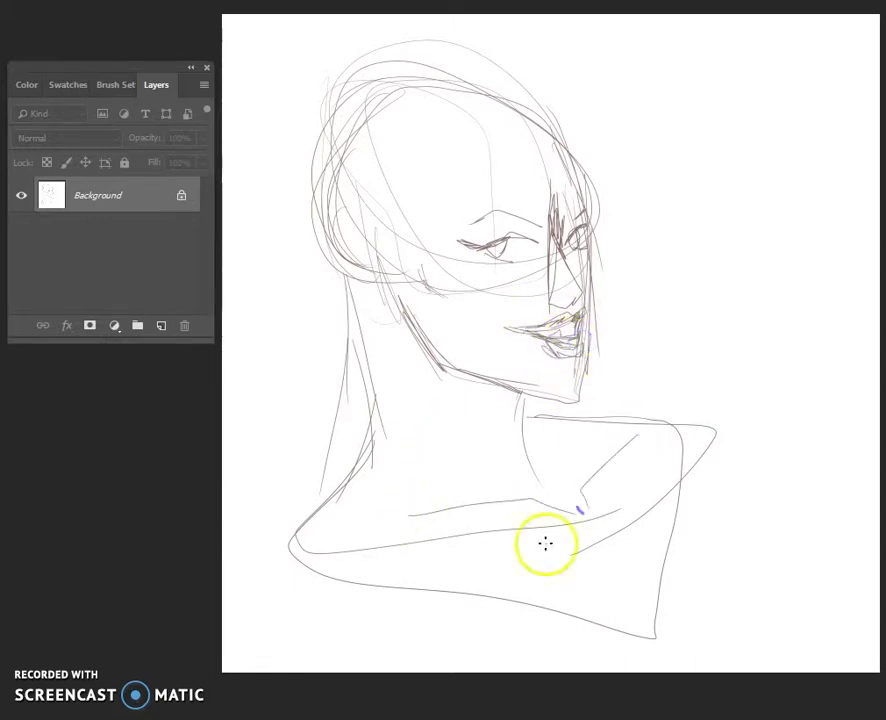
pyautogui.moveTo(374, 249)
pyautogui.mouseDown()
pyautogui.moveTo(383, 263)
pyautogui.moveTo(285, 267)
pyautogui.mouseUp()
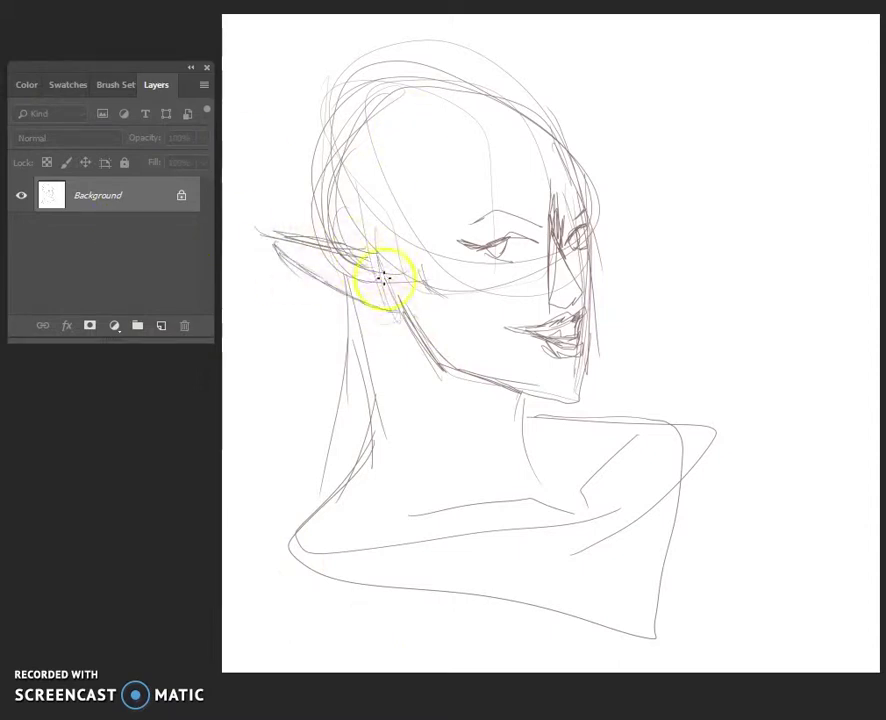
pyautogui.moveTo(380, 277); pyautogui.dragTo(379, 283)
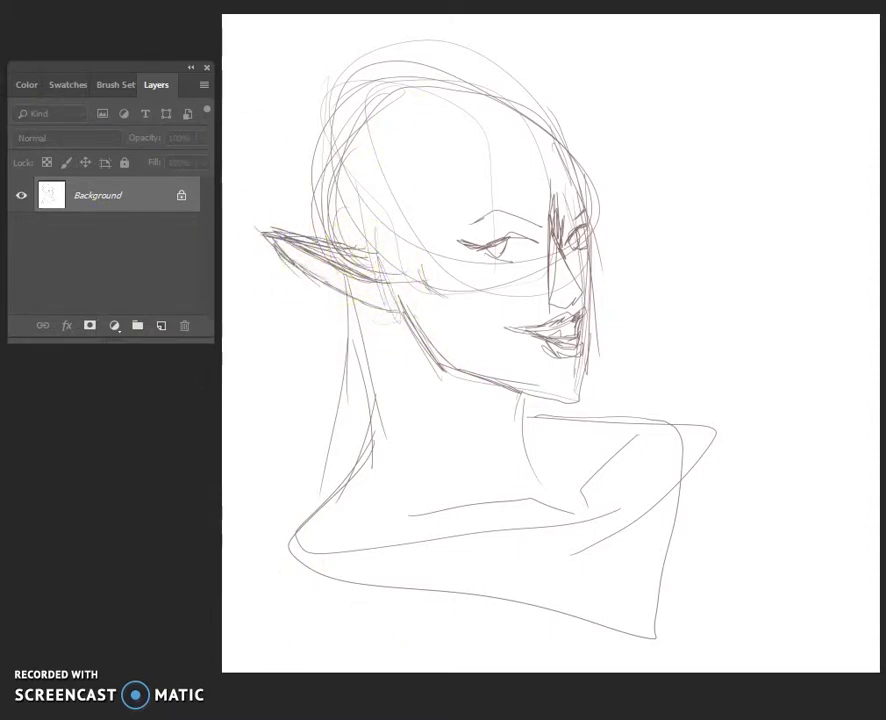
# Step: Ink a looped braid across the brow and a braided strand hanging down the face
pyautogui.moveTo(502, 160); pyautogui.dragTo(492, 182)
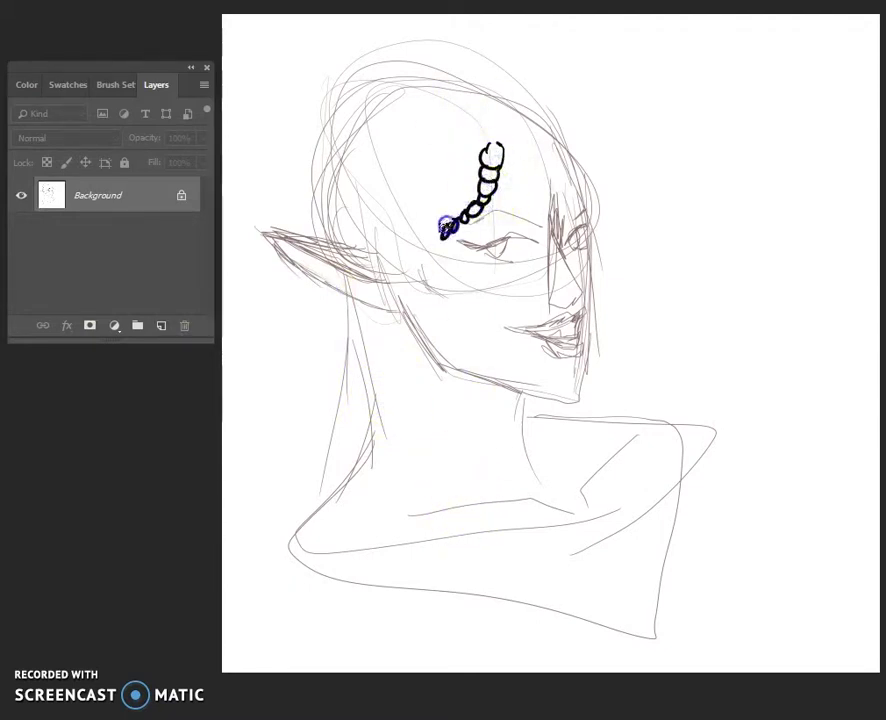
pyautogui.moveTo(421, 243)
pyautogui.mouseDown()
pyautogui.moveTo(396, 253)
pyautogui.moveTo(416, 245)
pyautogui.mouseUp()
pyautogui.moveTo(500, 140)
pyautogui.mouseDown()
pyautogui.moveTo(514, 170)
pyautogui.moveTo(503, 140)
pyautogui.mouseUp()
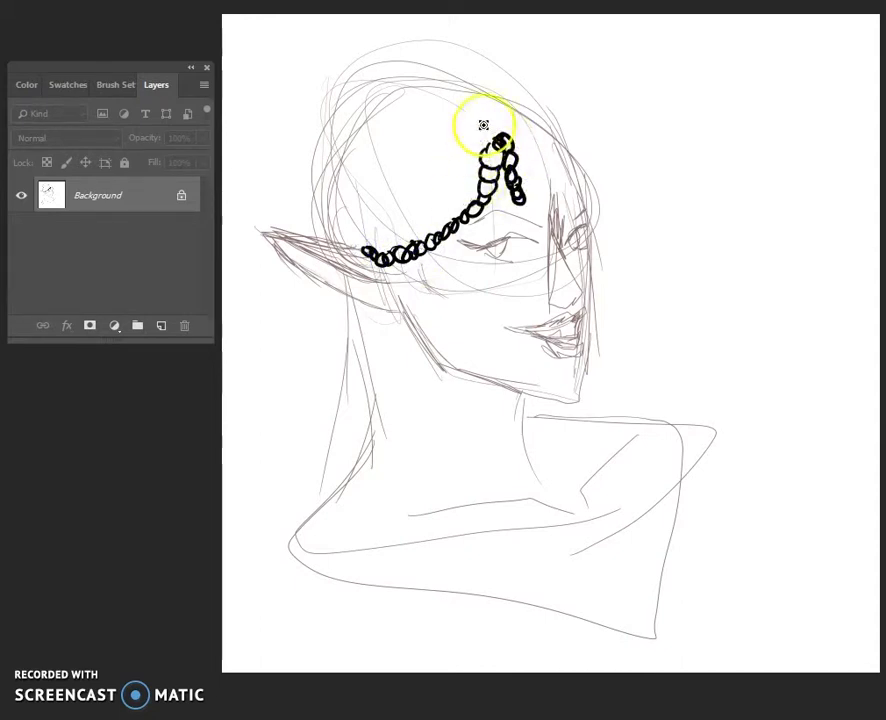
pyautogui.moveTo(520, 203); pyautogui.dragTo(528, 200)
pyautogui.moveTo(488, 123)
pyautogui.mouseDown()
pyautogui.moveTo(466, 150)
pyautogui.moveTo(474, 287)
pyautogui.mouseUp()
pyautogui.moveTo(472, 228); pyautogui.dragTo(475, 242)
pyautogui.moveTo(484, 184); pyautogui.dragTo(477, 172)
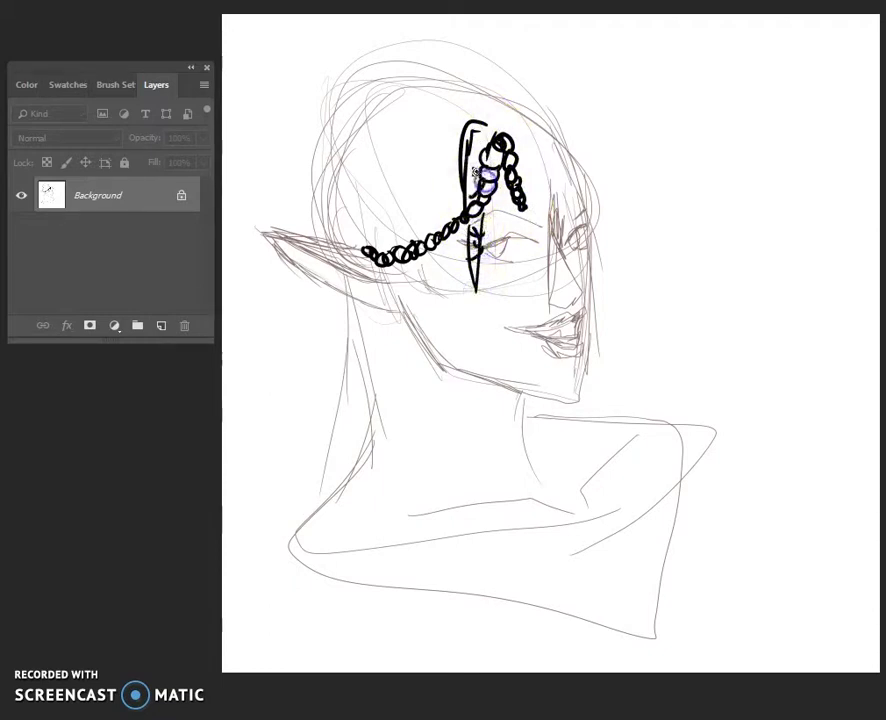
# Step: Ink long braids past the cheek to the neck and a hair band arcing over the head
pyautogui.moveTo(468, 118)
pyautogui.mouseDown()
pyautogui.moveTo(444, 200)
pyautogui.moveTo(463, 390)
pyautogui.mouseUp()
pyautogui.moveTo(482, 138); pyautogui.dragTo(452, 141)
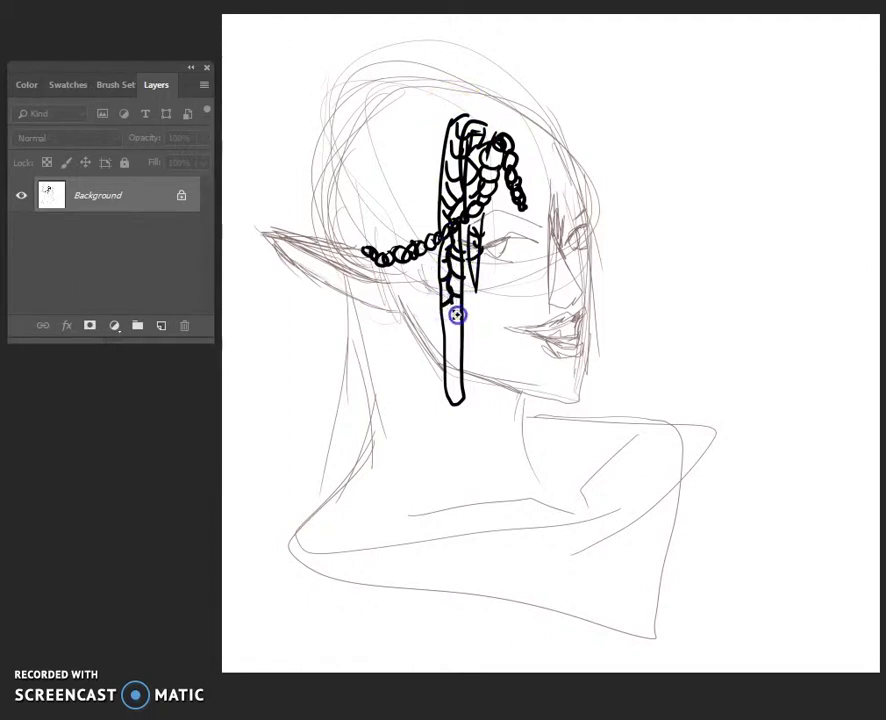
pyautogui.moveTo(435, 115)
pyautogui.mouseDown()
pyautogui.moveTo(415, 233)
pyautogui.moveTo(401, 478)
pyautogui.moveTo(443, 350)
pyautogui.mouseUp()
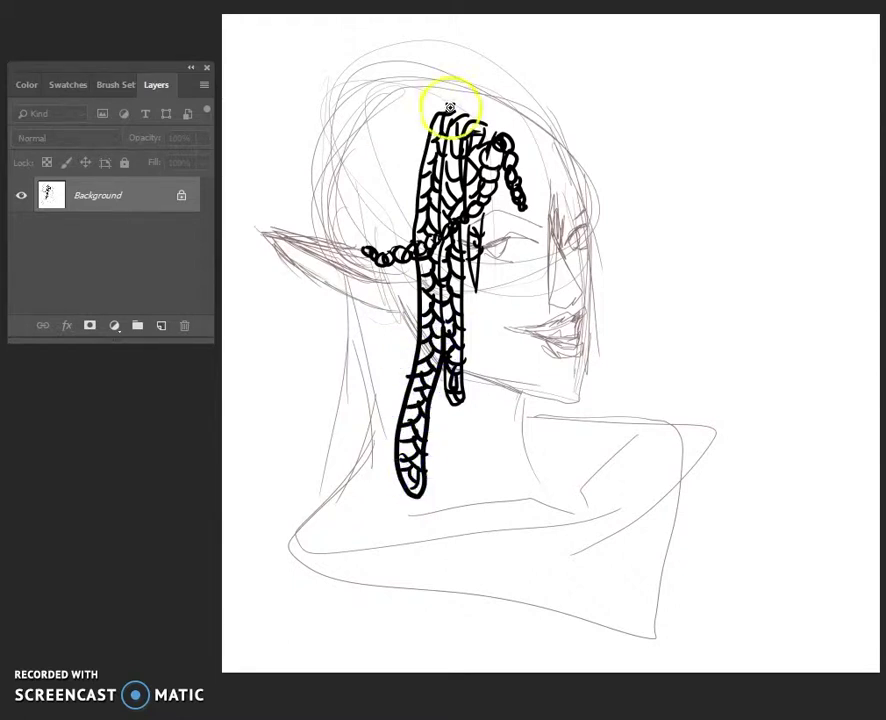
pyautogui.moveTo(447, 102); pyautogui.dragTo(405, 257)
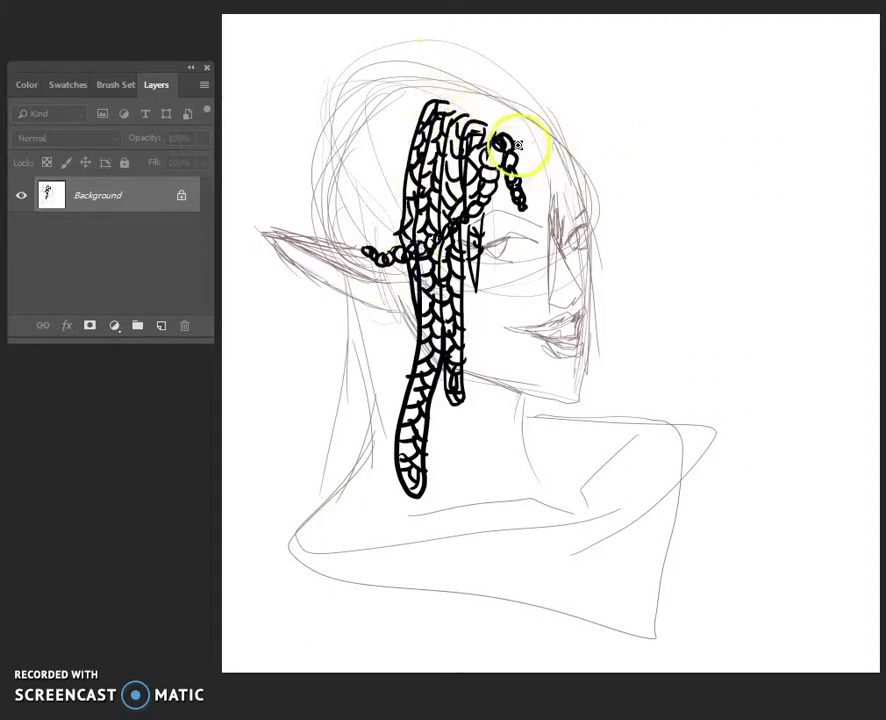
pyautogui.moveTo(500, 138)
pyautogui.mouseDown()
pyautogui.moveTo(588, 196)
pyautogui.moveTo(537, 140)
pyautogui.mouseUp()
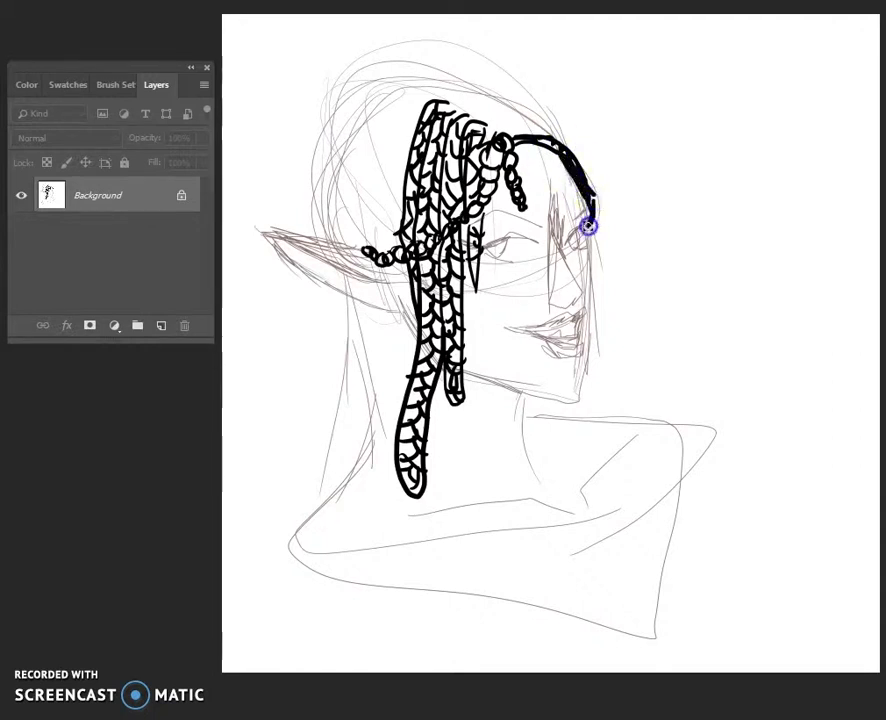
# Step: Outline the pointed ear, undoing one stray stroke, and the left side of the hair
pyautogui.moveTo(593, 214); pyautogui.dragTo(585, 233)
pyautogui.moveTo(396, 237); pyautogui.dragTo(329, 244)
pyautogui.moveTo(393, 295)
pyautogui.mouseDown()
pyautogui.moveTo(399, 316)
pyautogui.moveTo(360, 299)
pyautogui.mouseUp()
pyautogui.hotkey('ctrl', 'z')
pyautogui.moveTo(274, 235); pyautogui.dragTo(377, 299)
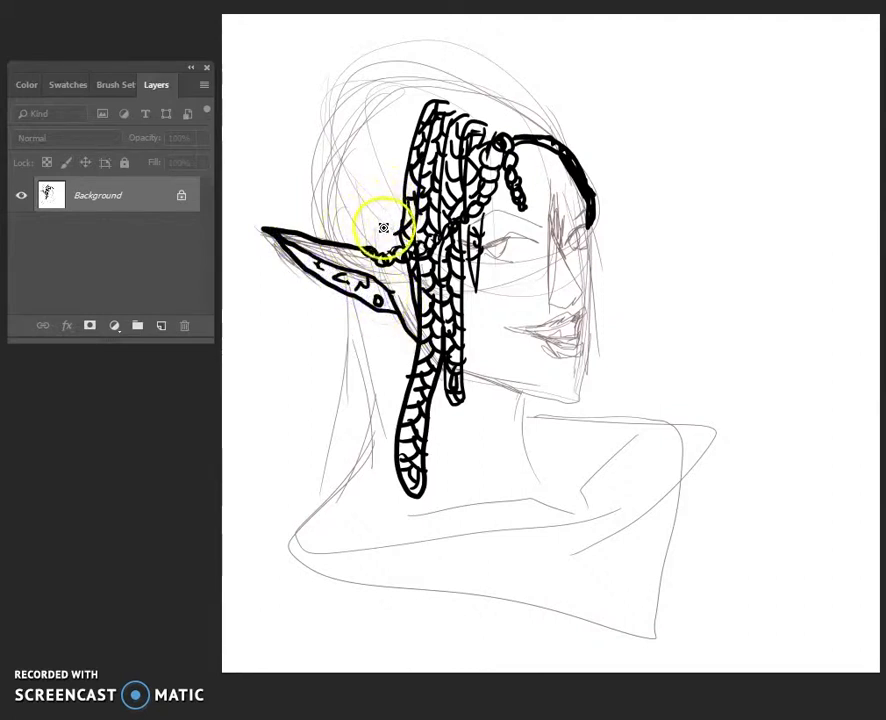
pyautogui.moveTo(407, 83); pyautogui.dragTo(407, 350)
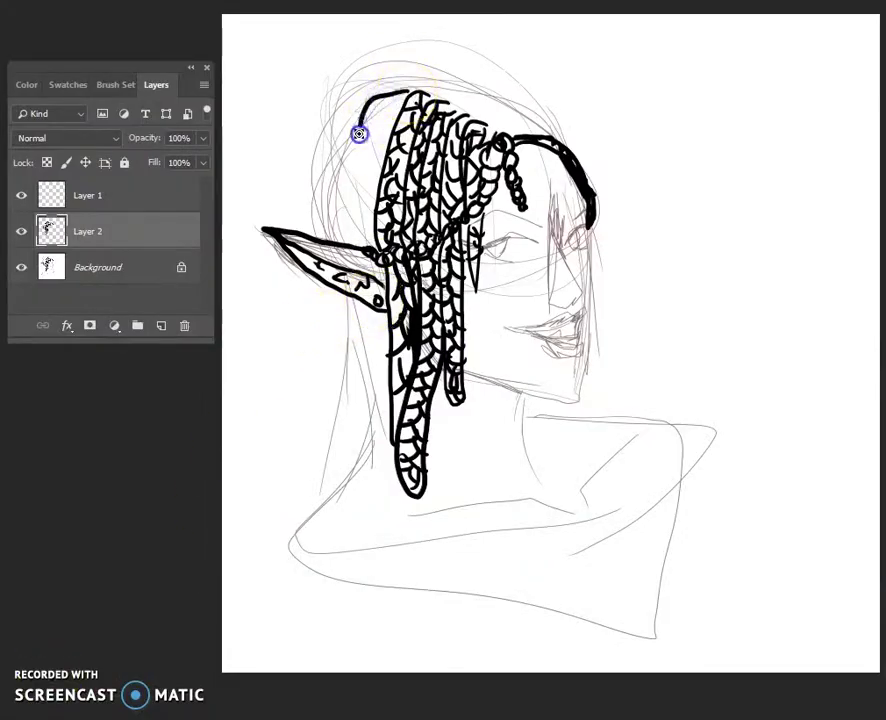
# Step: Ink a long strand to the shoulder, scale patterns below the ear, and the hair's left outline
pyautogui.moveTo(359, 133)
pyautogui.mouseDown()
pyautogui.moveTo(348, 296)
pyautogui.moveTo(316, 500)
pyautogui.moveTo(383, 398)
pyautogui.mouseUp()
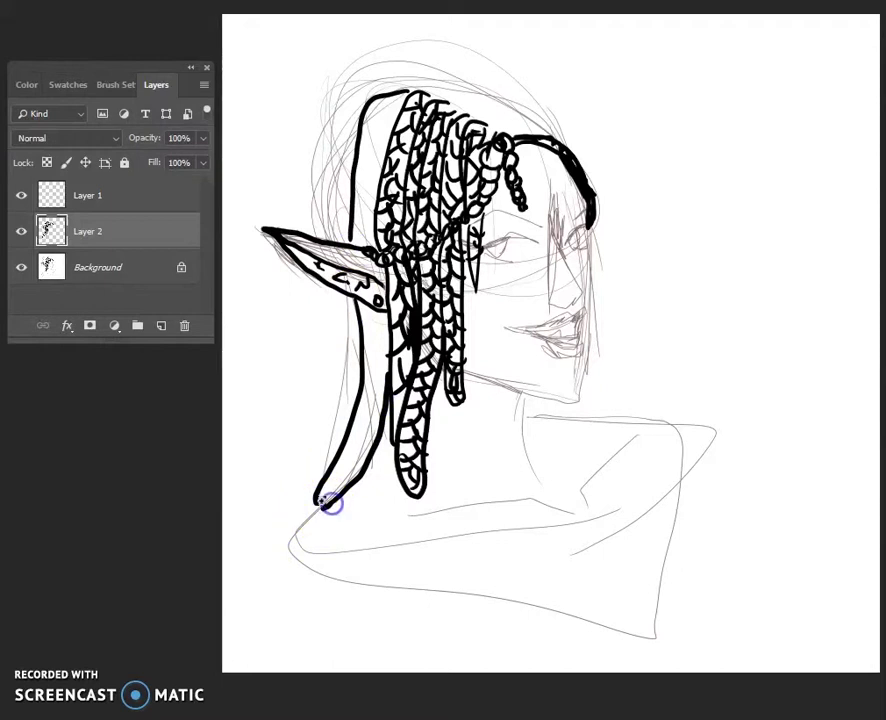
pyautogui.moveTo(385, 77); pyautogui.dragTo(367, 127)
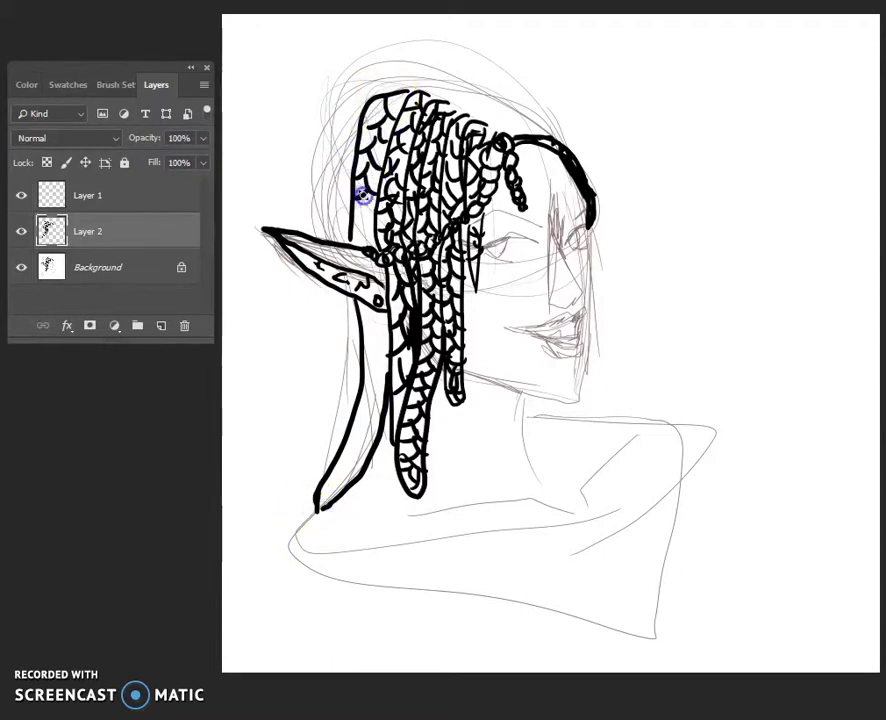
pyautogui.moveTo(361, 339)
pyautogui.mouseDown()
pyautogui.moveTo(376, 341)
pyautogui.moveTo(360, 373)
pyautogui.mouseUp()
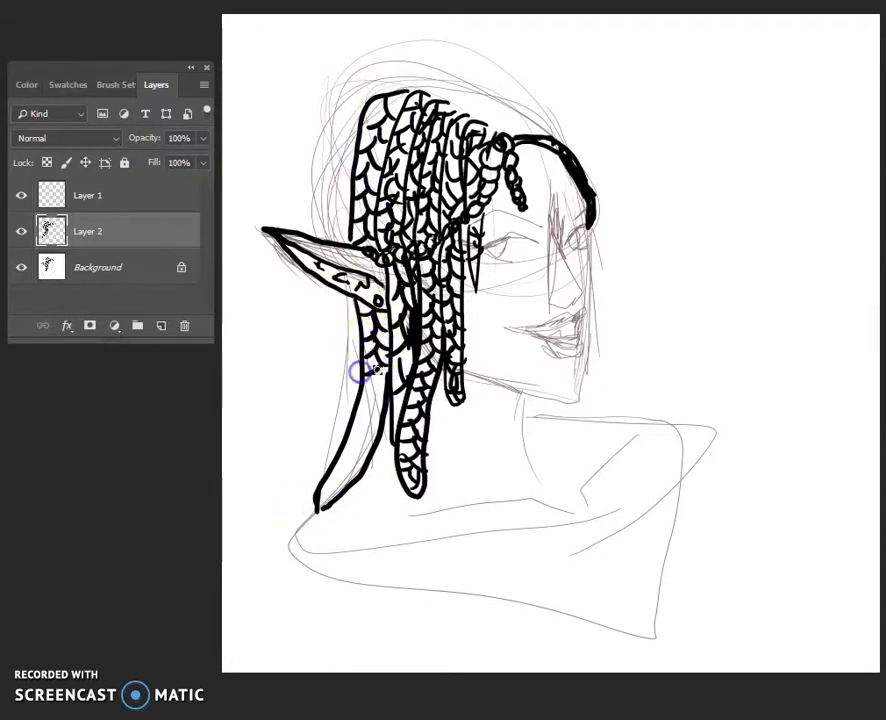
pyautogui.moveTo(343, 428); pyautogui.dragTo(356, 456)
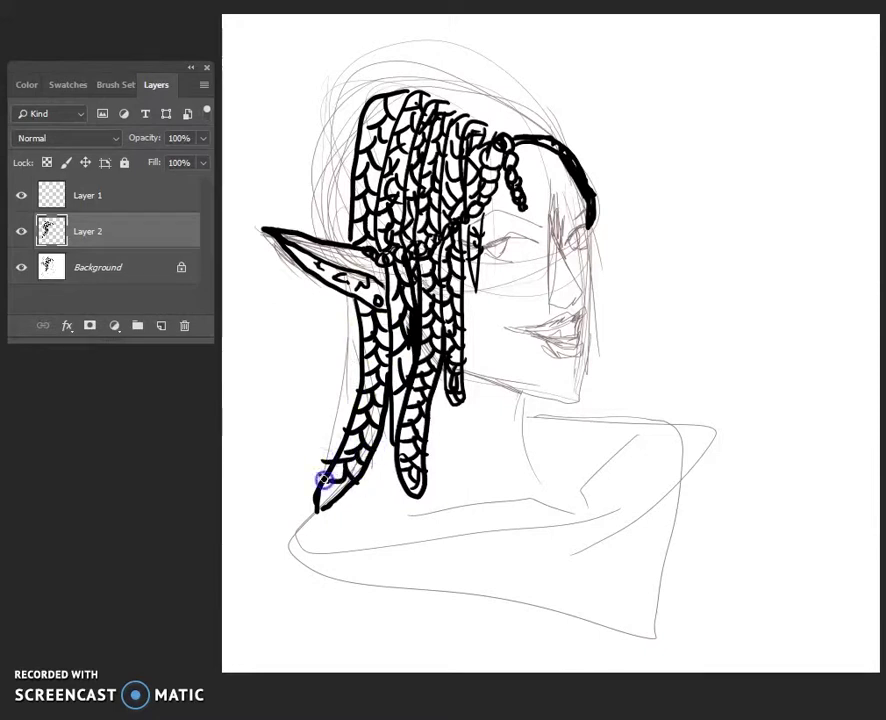
pyautogui.moveTo(330, 130); pyautogui.dragTo(366, 390)
pyautogui.moveTo(309, 184)
pyautogui.mouseDown()
pyautogui.moveTo(331, 372)
pyautogui.moveTo(329, 462)
pyautogui.mouseUp()
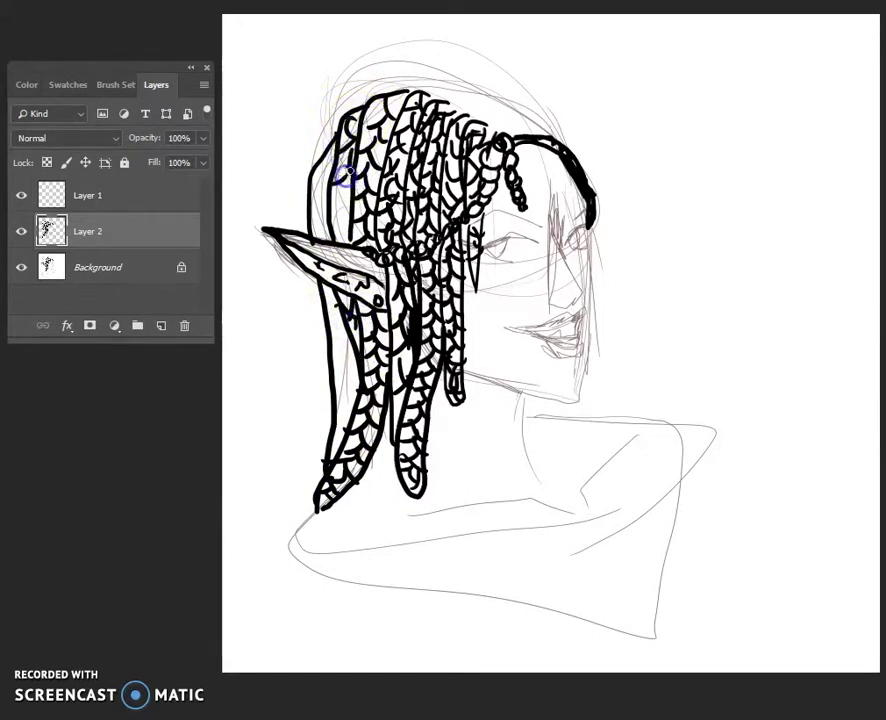
# Step: Add scale pattern to the left hair and curved strokes along the top edge, then zoom in
pyautogui.moveTo(346, 207)
pyautogui.mouseDown()
pyautogui.moveTo(356, 222)
pyautogui.moveTo(327, 176)
pyautogui.mouseUp()
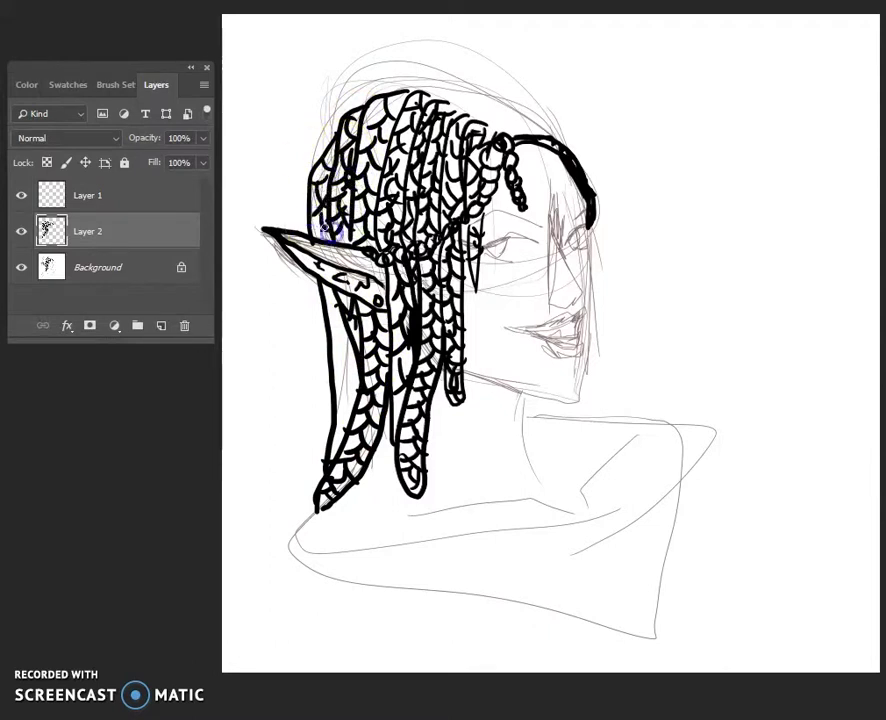
pyautogui.moveTo(352, 312)
pyautogui.mouseDown()
pyautogui.moveTo(352, 396)
pyautogui.moveTo(344, 358)
pyautogui.mouseUp()
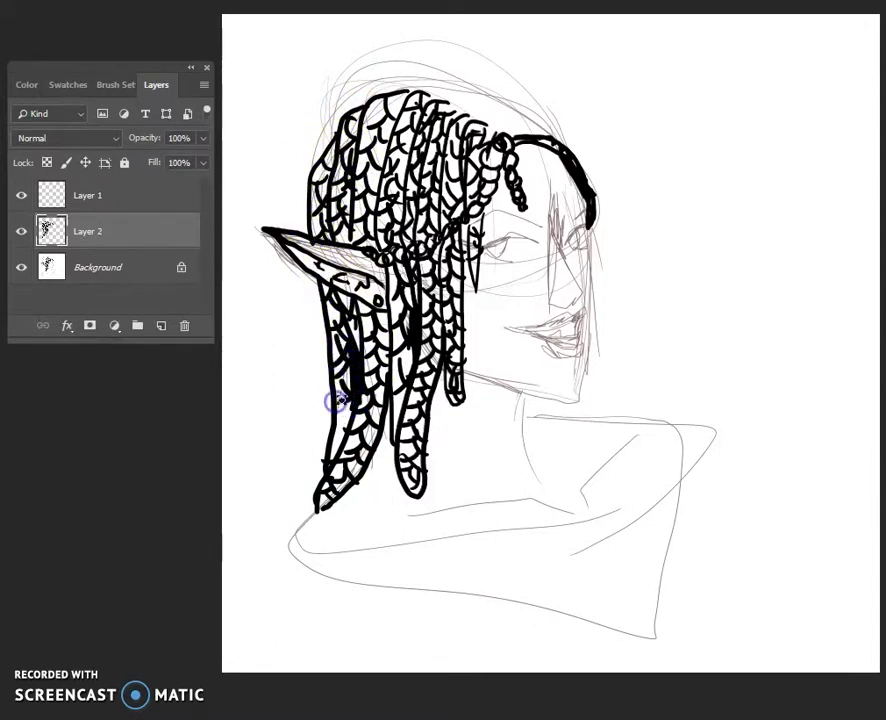
pyautogui.moveTo(484, 134); pyautogui.dragTo(435, 96)
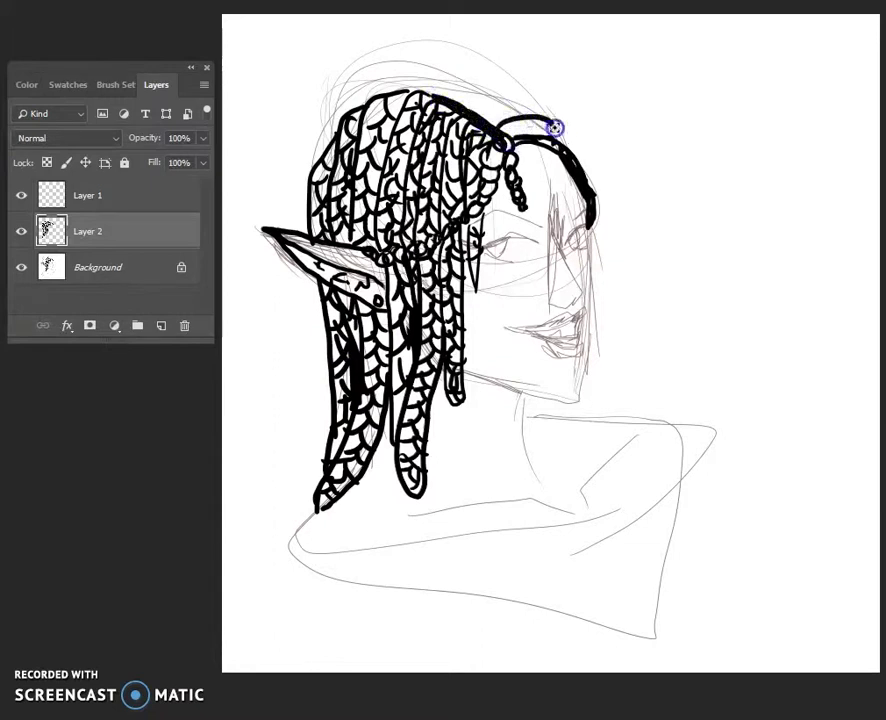
pyautogui.moveTo(550, 135); pyautogui.dragTo(414, 89)
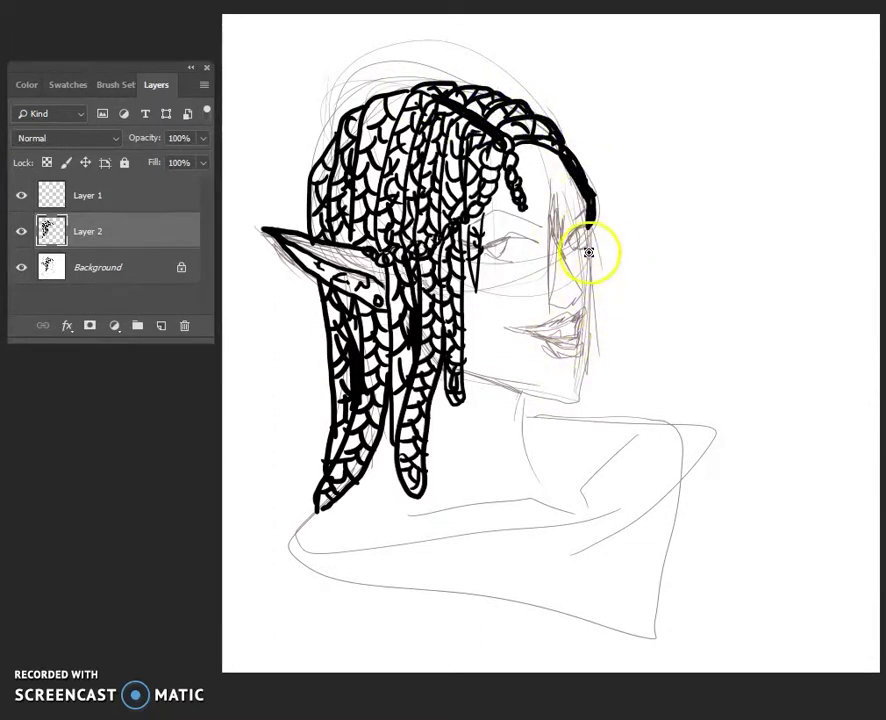
pyautogui.hotkey('ctrl', '+')
pyautogui.hotkey('ctrl', '+')
# Step: Ink the upper and lower lips, undoing a stray hair-edge stroke and a lip squiggle
pyautogui.moveTo(625, 110)
pyautogui.mouseDown()
pyautogui.moveTo(642, 290)
pyautogui.moveTo(628, 160)
pyautogui.moveTo(636, 285)
pyautogui.moveTo(608, 458)
pyautogui.mouseUp()
pyautogui.hotkey('ctrl', 'z')
pyautogui.moveTo(475, 310); pyautogui.dragTo(583, 305)
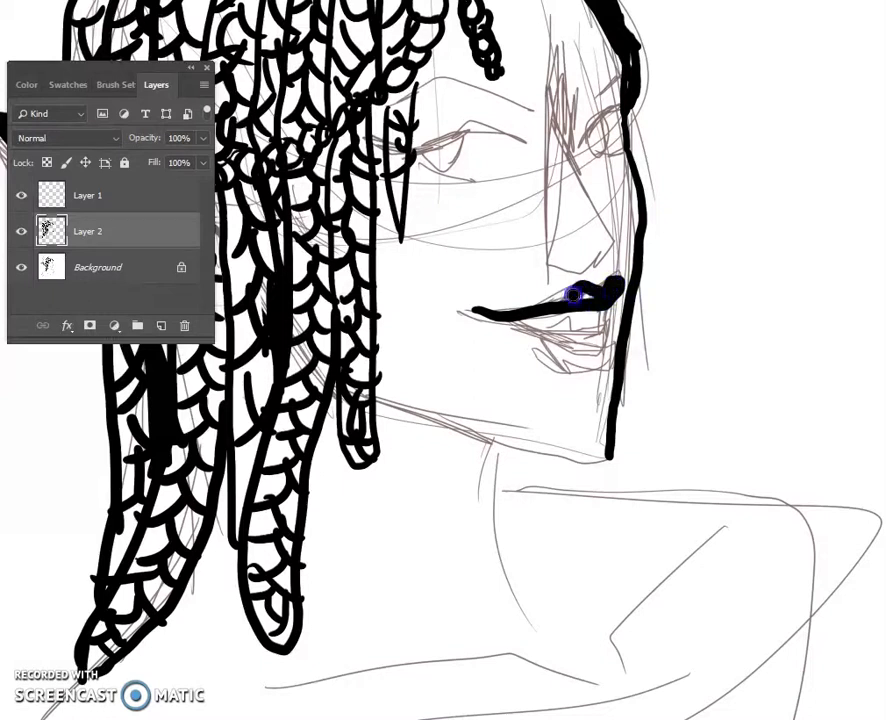
pyautogui.moveTo(500, 314); pyautogui.dragTo(603, 340)
pyautogui.moveTo(550, 326); pyautogui.dragTo(604, 330)
pyautogui.hotkey('ctrl', 'alt', 'z')
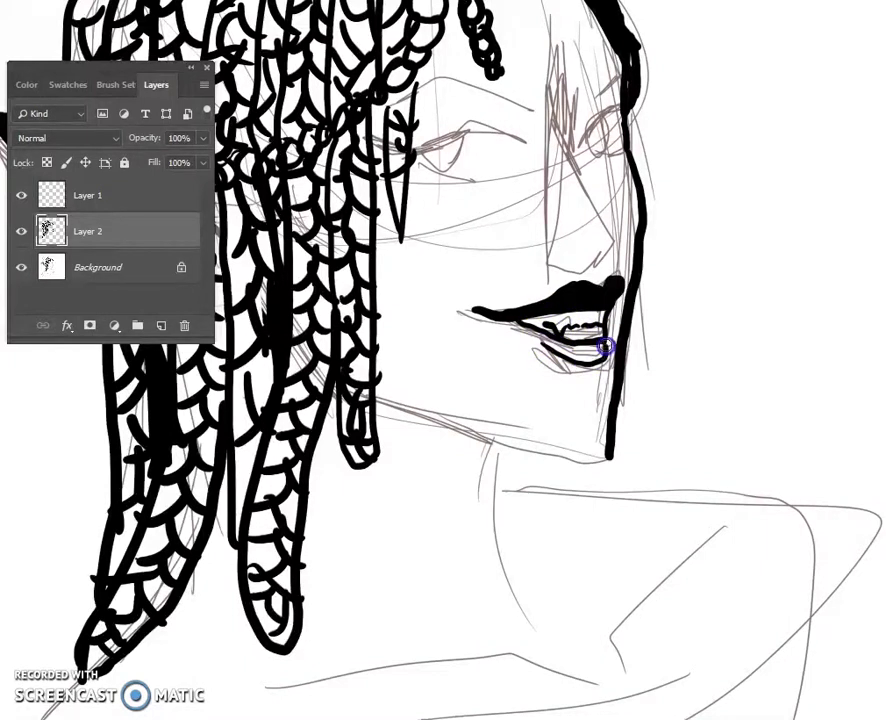
# Step: Ink the jawline from chin to hair and both sides of the neck
pyautogui.moveTo(609, 452)
pyautogui.mouseDown()
pyautogui.moveTo(453, 427)
pyautogui.moveTo(368, 398)
pyautogui.mouseUp()
pyautogui.moveTo(500, 452)
pyautogui.mouseDown()
pyautogui.moveTo(535, 612)
pyautogui.moveTo(547, 623)
pyautogui.mouseUp()
pyautogui.moveTo(370, 495); pyautogui.dragTo(412, 600)
pyautogui.moveTo(690, 522)
pyautogui.mouseDown()
pyautogui.moveTo(665, 556)
pyautogui.moveTo(618, 668)
pyautogui.mouseUp()
# Step: Draw a line across the chest, redoing it after zooming out, and remove the right neck stroke
pyautogui.moveTo(265, 688); pyautogui.dragTo(511, 665)
pyautogui.hotkey('ctrl', 'z')
pyautogui.moveTo(265, 692)
pyautogui.mouseDown()
pyautogui.moveTo(411, 671)
pyautogui.moveTo(572, 666)
pyautogui.mouseUp()
pyautogui.hotkey('ctrl', 'z')
pyautogui.hotkey('ctrl', '-')
pyautogui.moveTo(368, 578)
pyautogui.mouseDown()
pyautogui.moveTo(507, 562)
pyautogui.moveTo(557, 569)
pyautogui.mouseUp()
pyautogui.hotkey('ctrl', 'z')
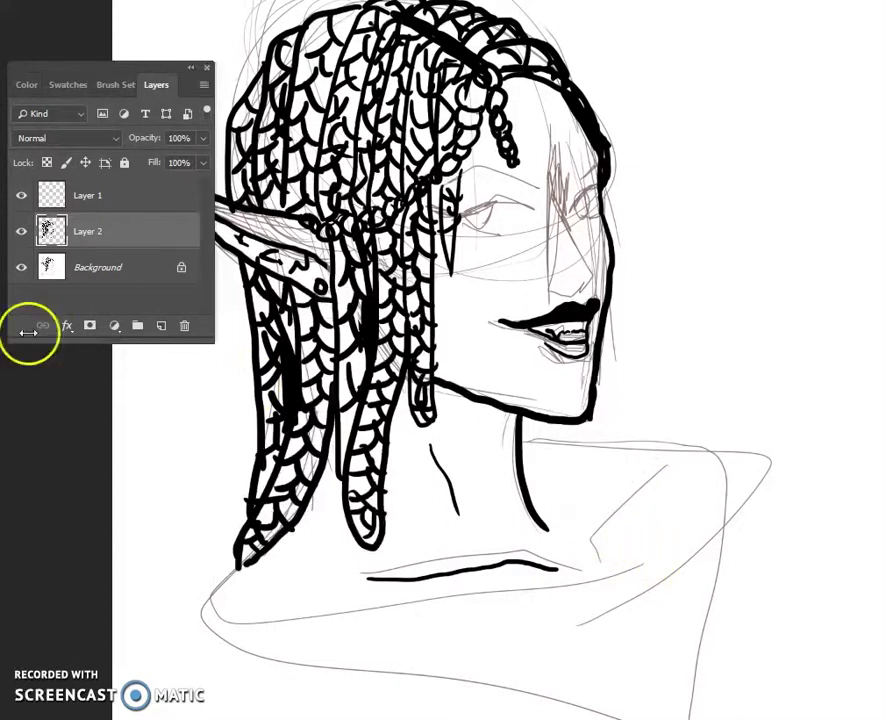
# Step: Redraw the right side of the neck and ink the collar's outer, lower-left and inner edges
pyautogui.moveTo(617, 462); pyautogui.dragTo(585, 553)
pyautogui.moveTo(258, 560)
pyautogui.mouseDown()
pyautogui.moveTo(356, 643)
pyautogui.moveTo(607, 713)
pyautogui.moveTo(661, 554)
pyautogui.moveTo(524, 439)
pyautogui.moveTo(645, 417)
pyautogui.moveTo(716, 599)
pyautogui.moveTo(690, 716)
pyautogui.moveTo(220, 599)
pyautogui.moveTo(530, 716)
pyautogui.mouseUp()
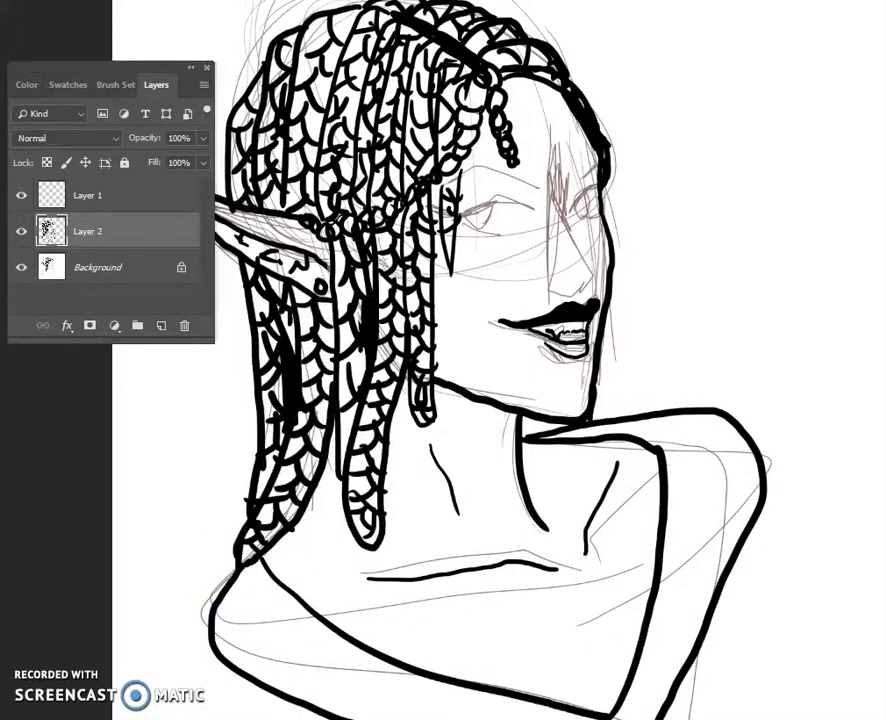
pyautogui.moveTo(243, 585); pyautogui.dragTo(380, 716)
pyautogui.moveTo(624, 716)
pyautogui.mouseDown()
pyautogui.moveTo(682, 494)
pyautogui.moveTo(570, 435)
pyautogui.mouseUp()
# Step: Ink the eyebrow, both eyes with lids, iris and inner corner, and a cheek mark
pyautogui.click(459, 179)
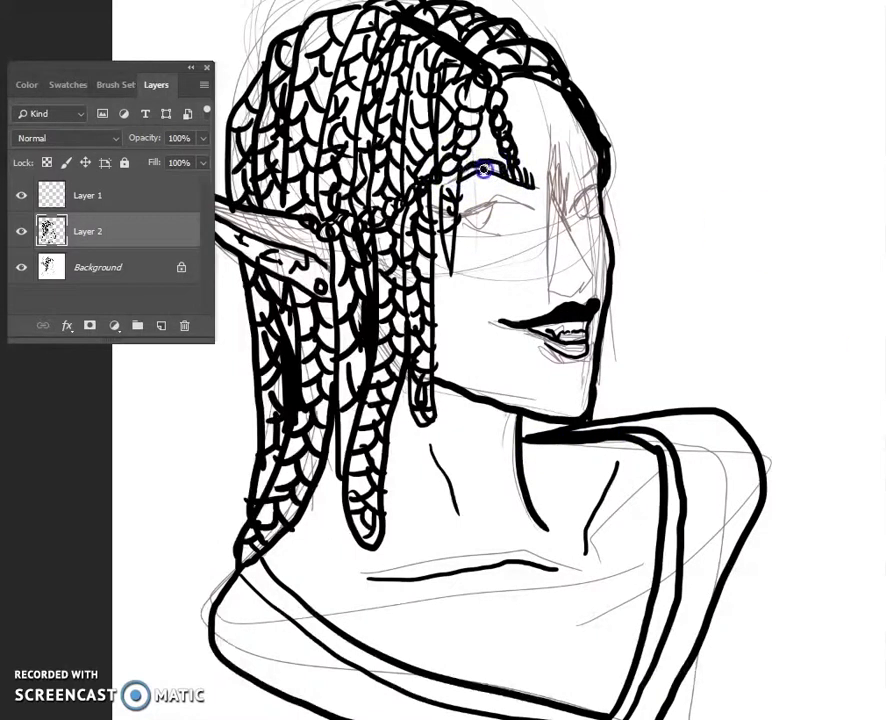
pyautogui.click(476, 208)
pyautogui.moveTo(533, 221); pyautogui.dragTo(461, 224)
pyautogui.click(593, 188)
pyautogui.click(580, 217)
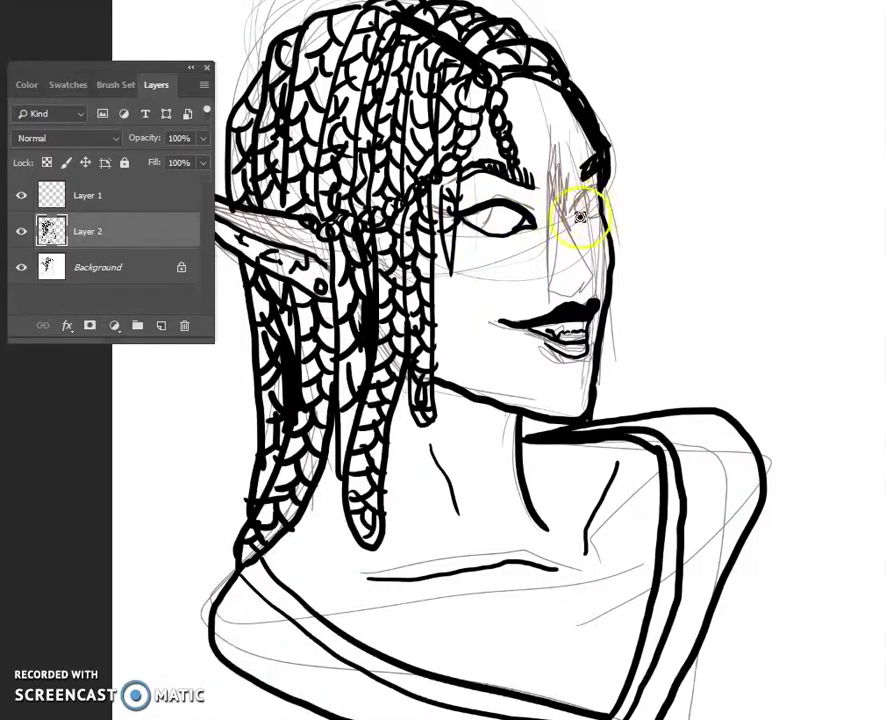
pyautogui.moveTo(580, 217); pyautogui.dragTo(580, 207)
pyautogui.click(499, 211)
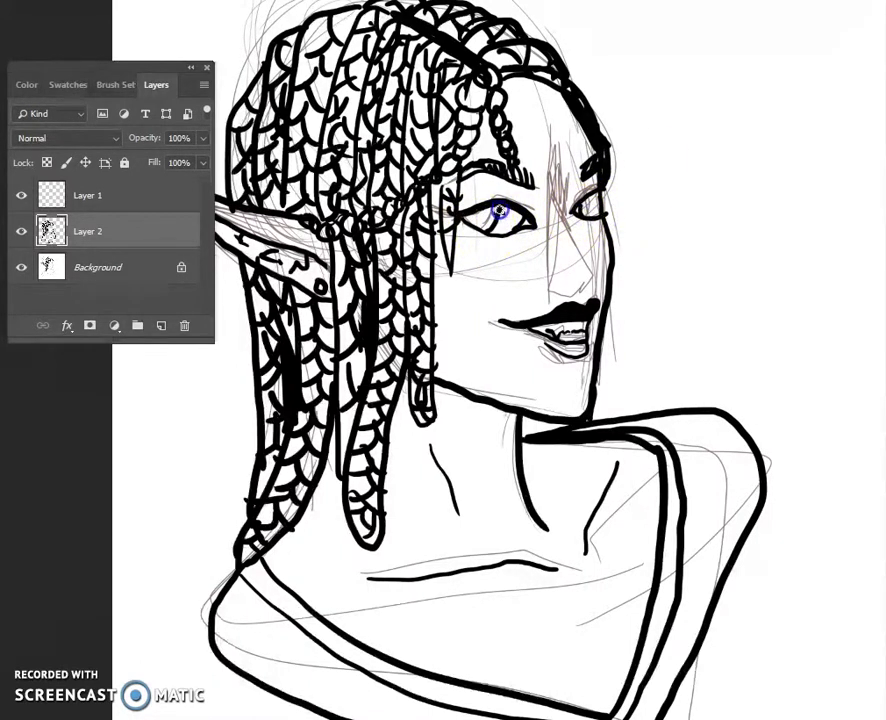
pyautogui.click(591, 214)
pyautogui.moveTo(565, 186); pyautogui.dragTo(566, 221)
pyautogui.click(459, 247)
pyautogui.click(558, 198)
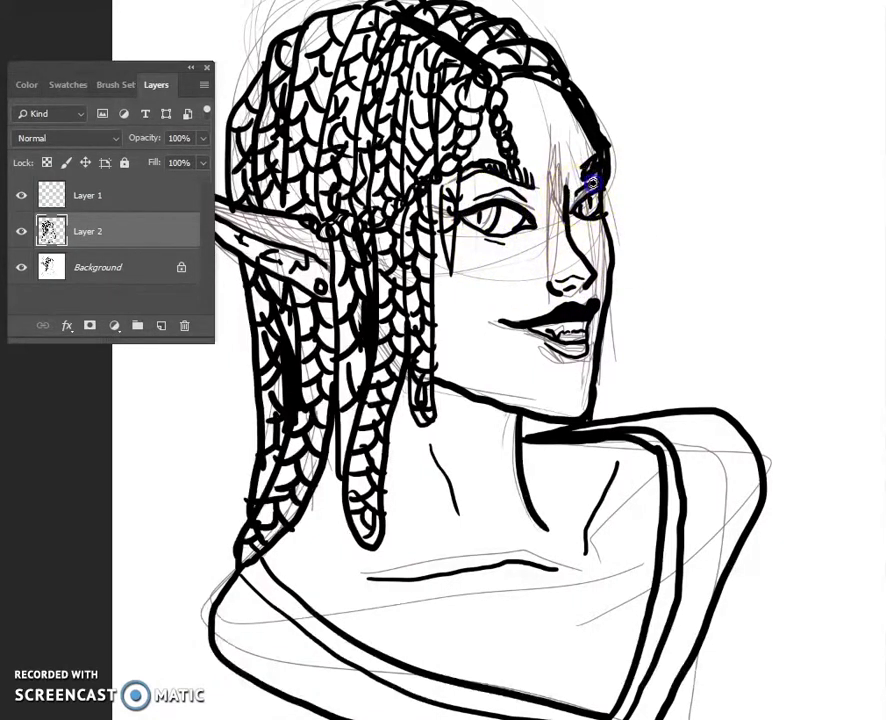
pyautogui.click(522, 252)
# Step: Ink the side of the nose and the braid and strands along the right of the face
pyautogui.moveTo(585, 218)
pyautogui.mouseDown()
pyautogui.moveTo(592, 262)
pyautogui.moveTo(615, 306)
pyautogui.moveTo(630, 395)
pyautogui.mouseUp()
pyautogui.moveTo(607, 338); pyautogui.dragTo(607, 418)
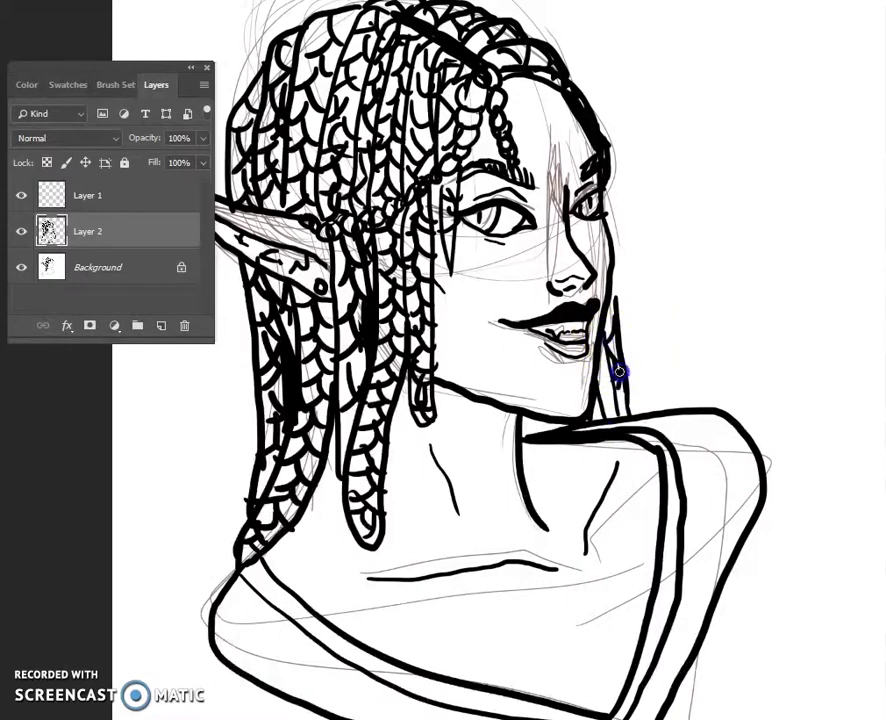
pyautogui.moveTo(606, 185); pyautogui.dragTo(624, 338)
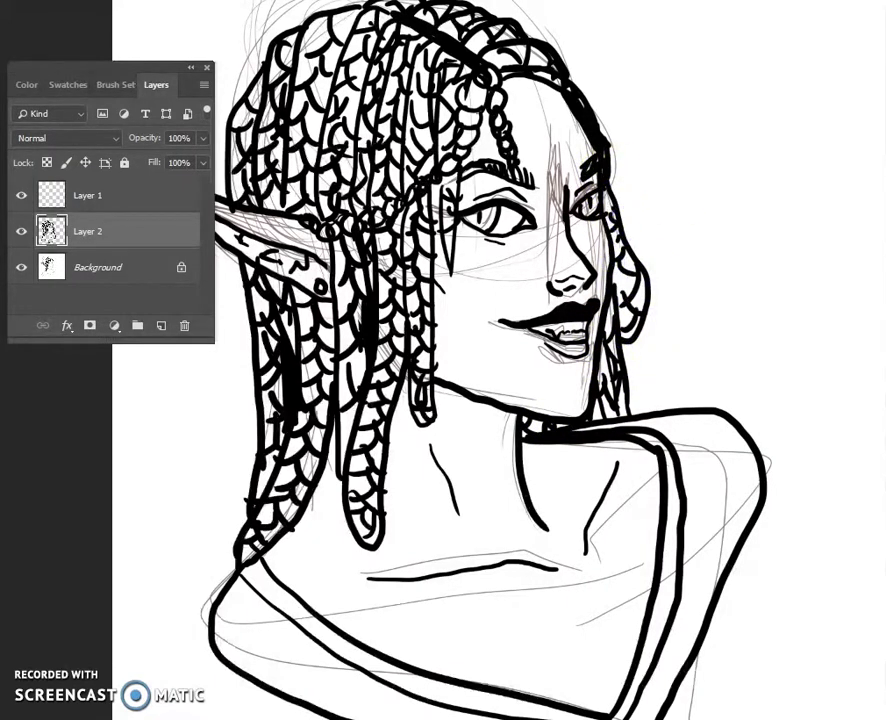
pyautogui.scroll(3, 500, 360)
pyautogui.scroll(1, 500, 360)
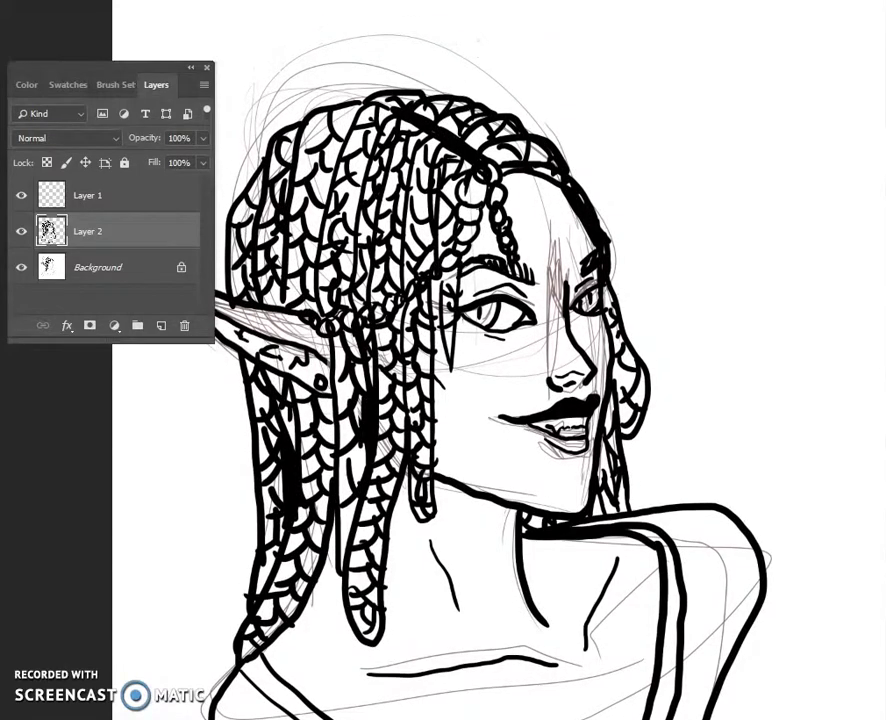
# Step: Hide the Background layer, move Layer 1 below Layer 2, and reselect Layer 2
pyautogui.click(21, 268)
pyautogui.moveTo(104, 192); pyautogui.dragTo(88, 248)
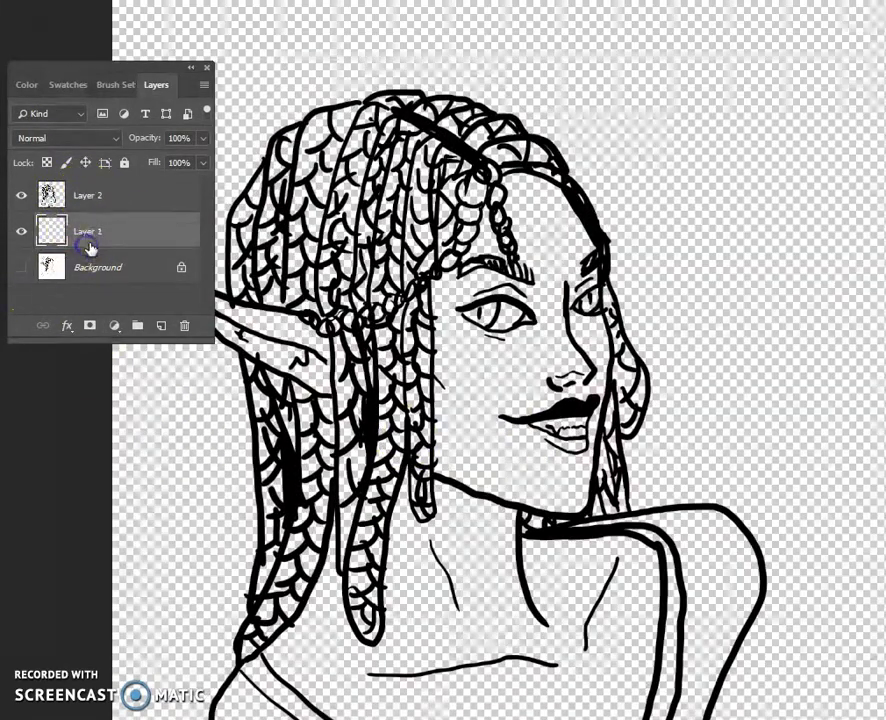
pyautogui.click(120, 196)
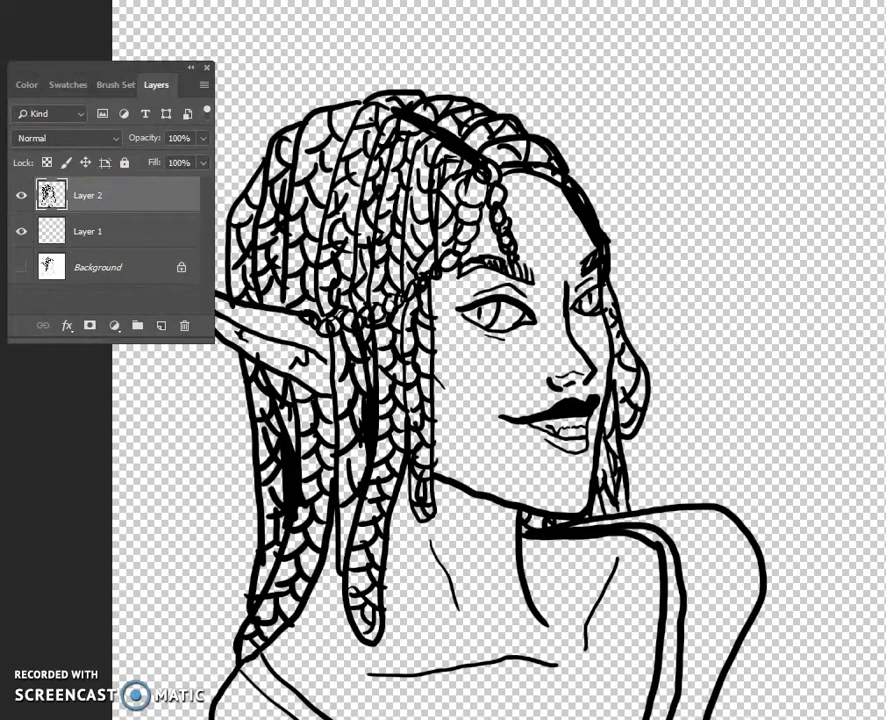
# Step: Dot freckles on the ear, both cheeks and the chin
pyautogui.click(336, 388)
pyautogui.click(282, 330)
pyautogui.click(262, 332)
pyautogui.click(243, 321)
pyautogui.click(458, 352)
pyautogui.click(474, 344)
pyautogui.click(490, 352)
pyautogui.click(614, 330)
pyautogui.click(596, 352)
pyautogui.click(574, 486)
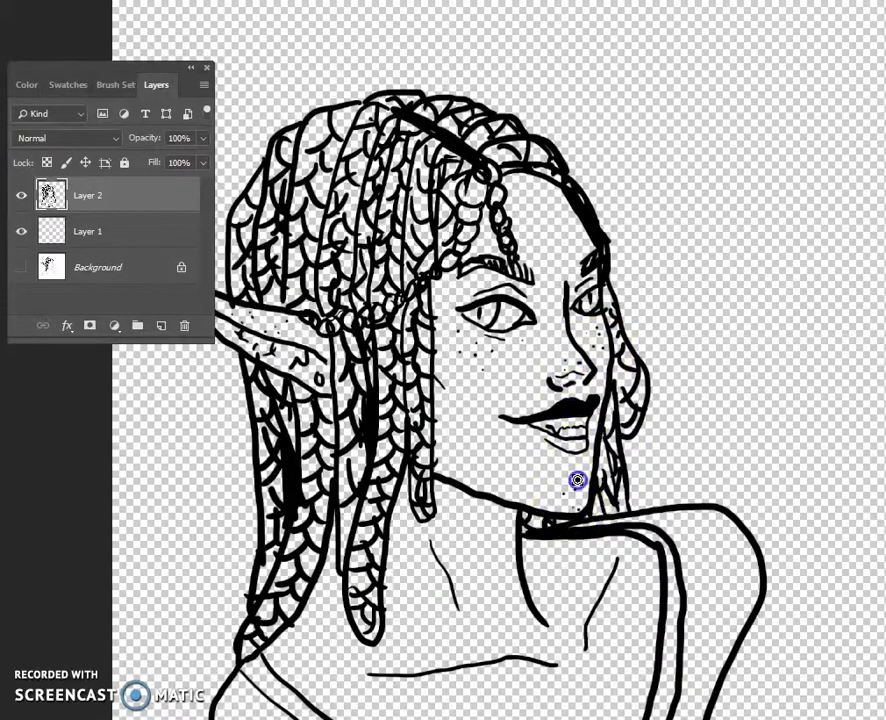
pyautogui.scroll(-5, 474, 260)
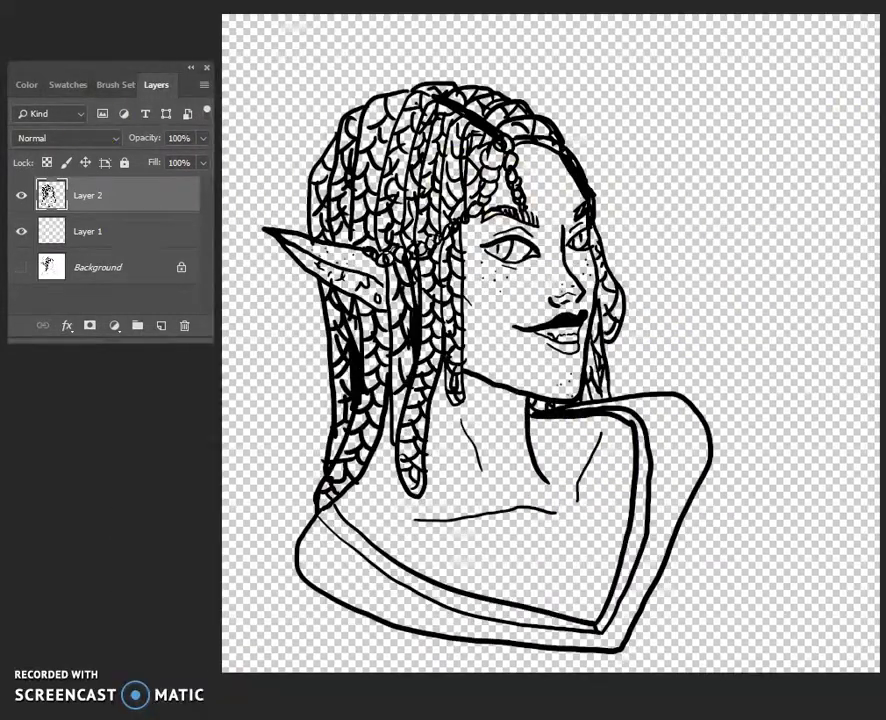
# Step: Pick a brown skin tone and paint the base over face, neck and chest on Layer 1
pyautogui.click(540, 264)
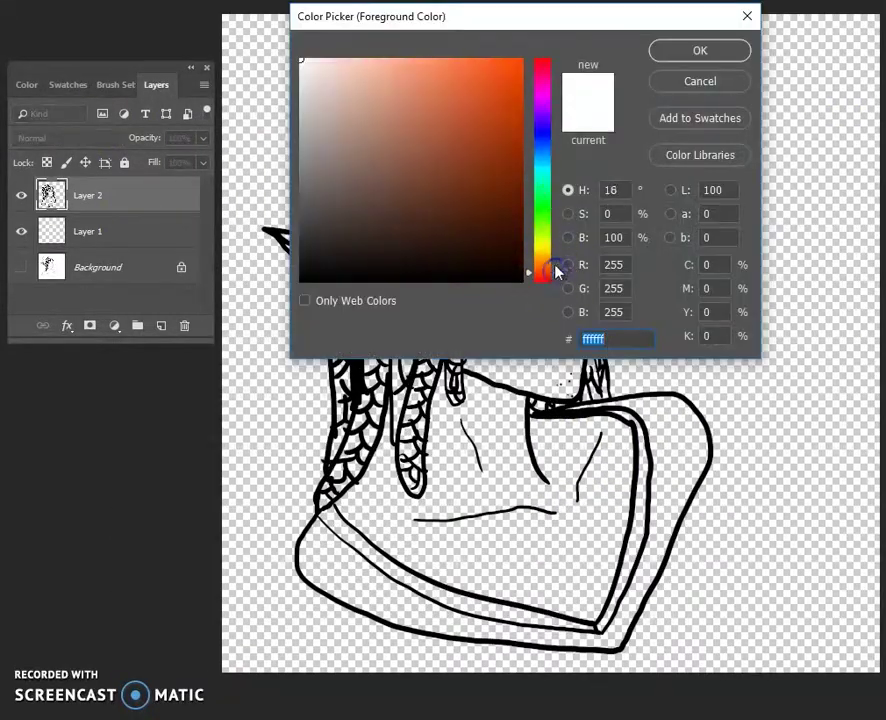
pyautogui.click(500, 150)
pyautogui.moveTo(500, 150); pyautogui.dragTo(417, 156)
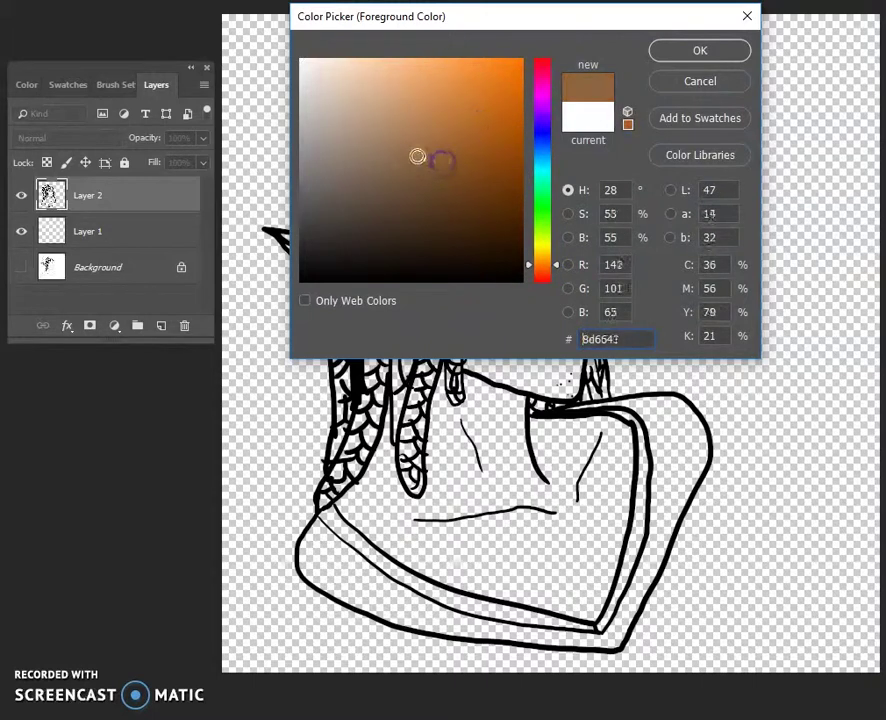
pyautogui.click(682, 47)
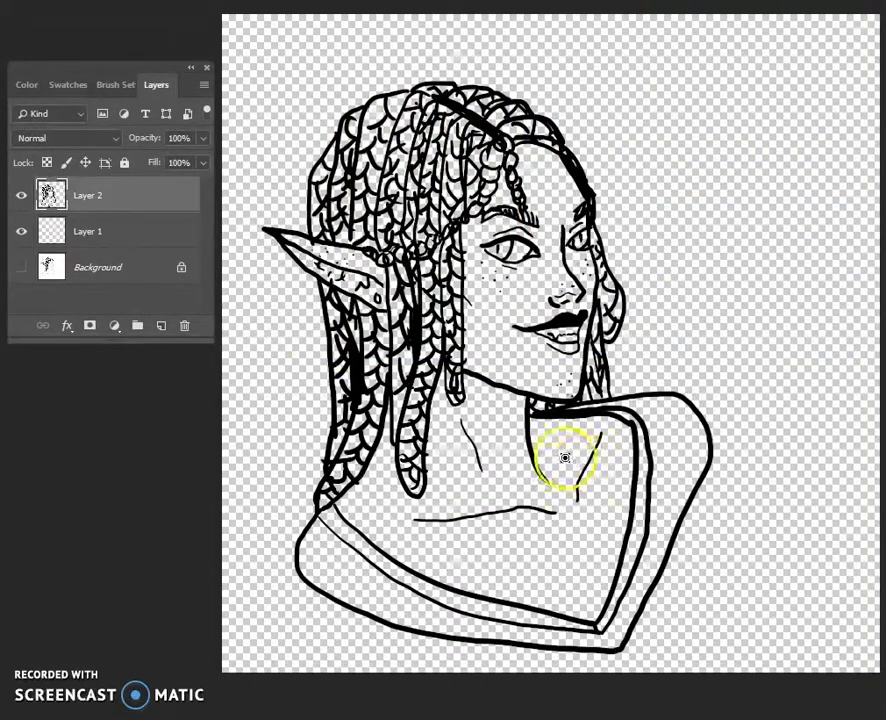
pyautogui.click(88, 231)
pyautogui.moveTo(580, 583)
pyautogui.mouseDown()
pyautogui.moveTo(552, 568)
pyautogui.moveTo(500, 176)
pyautogui.moveTo(280, 256)
pyautogui.mouseUp()
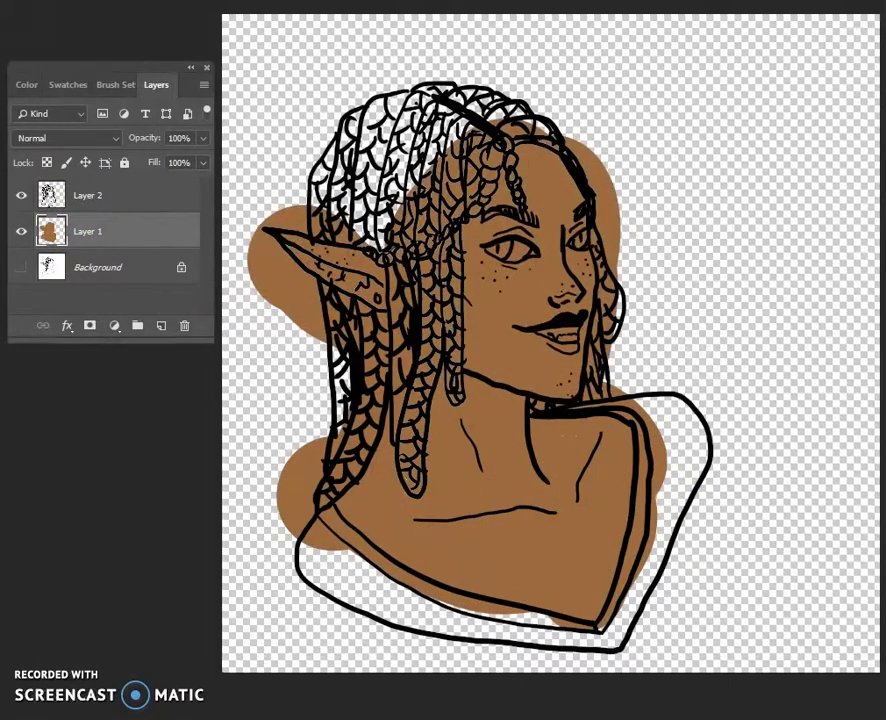
# Step: Highlight the chest, neck and cheeks with a lighter brown
pyautogui.click(262, 57)
pyautogui.click(426, 135)
pyautogui.click(690, 51)
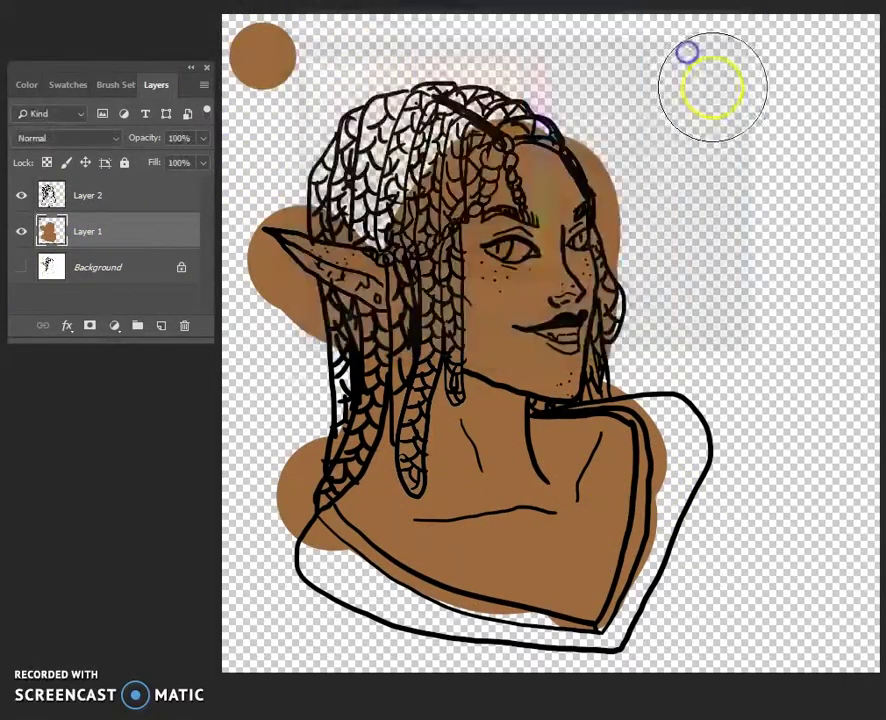
pyautogui.moveTo(487, 542)
pyautogui.mouseDown()
pyautogui.moveTo(503, 586)
pyautogui.moveTo(629, 574)
pyautogui.moveTo(602, 438)
pyautogui.moveTo(513, 520)
pyautogui.mouseUp()
pyautogui.moveTo(542, 388); pyautogui.dragTo(471, 251)
pyautogui.moveTo(484, 298); pyautogui.dragTo(564, 268)
pyautogui.moveTo(588, 228); pyautogui.dragTo(534, 241)
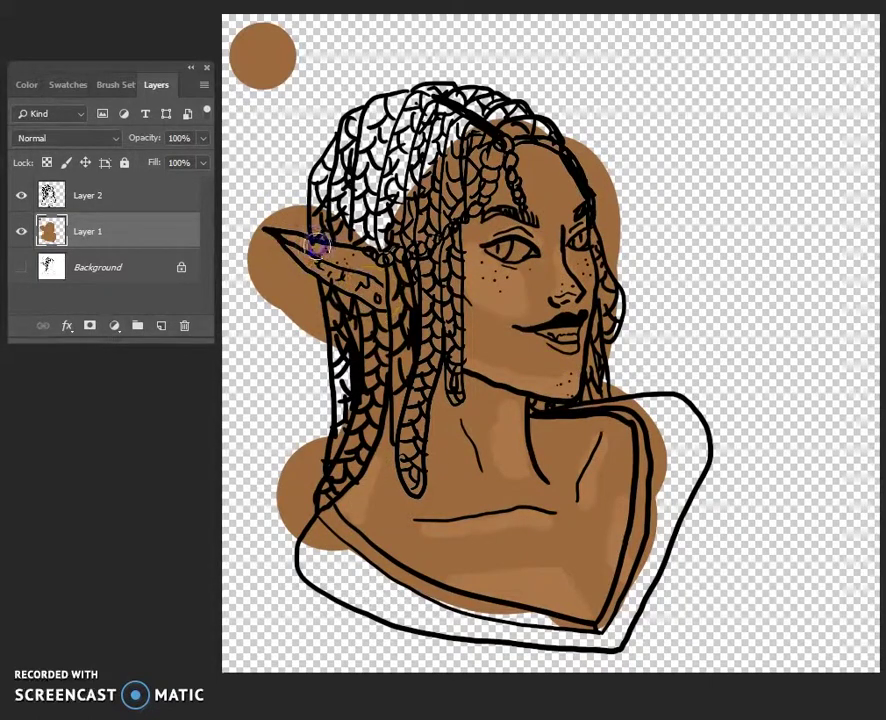
# Step: Add even lighter skin highlights on the cheek, neck near the collar, and ear
pyautogui.click(425, 123)
pyautogui.press('Return')
pyautogui.click(258, 35)
pyautogui.moveTo(500, 300); pyautogui.dragTo(527, 291)
pyautogui.moveTo(578, 452); pyautogui.dragTo(592, 500)
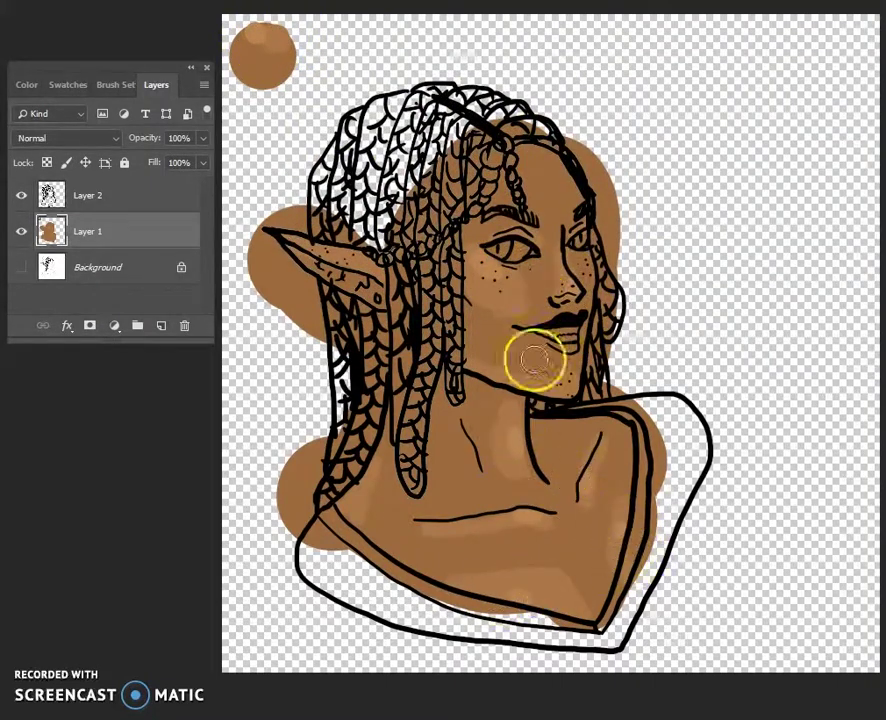
pyautogui.moveTo(360, 257); pyautogui.dragTo(355, 252)
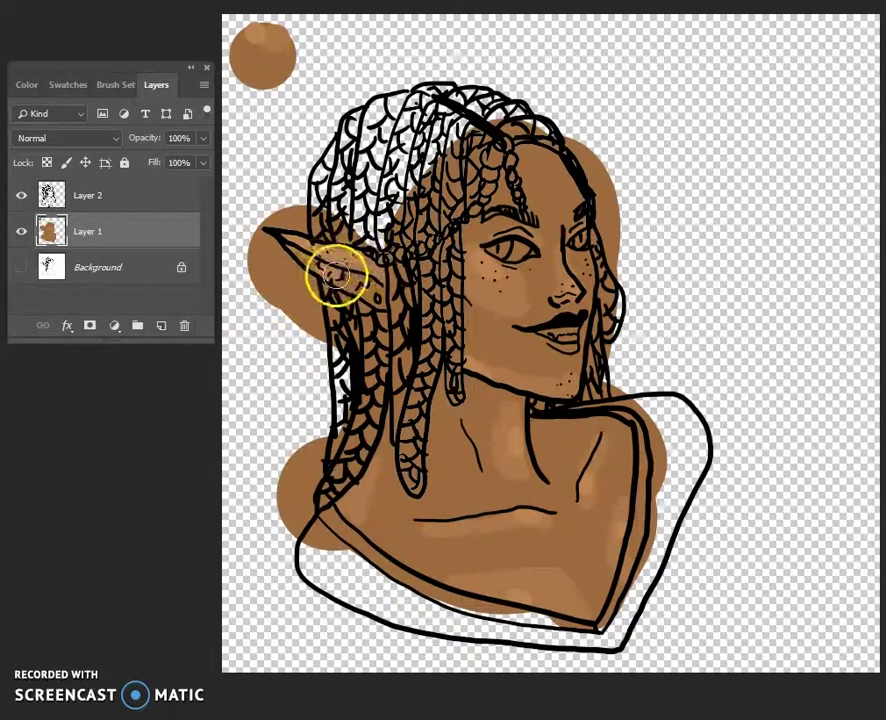
pyautogui.moveTo(450, 180); pyautogui.dragTo(446, 168)
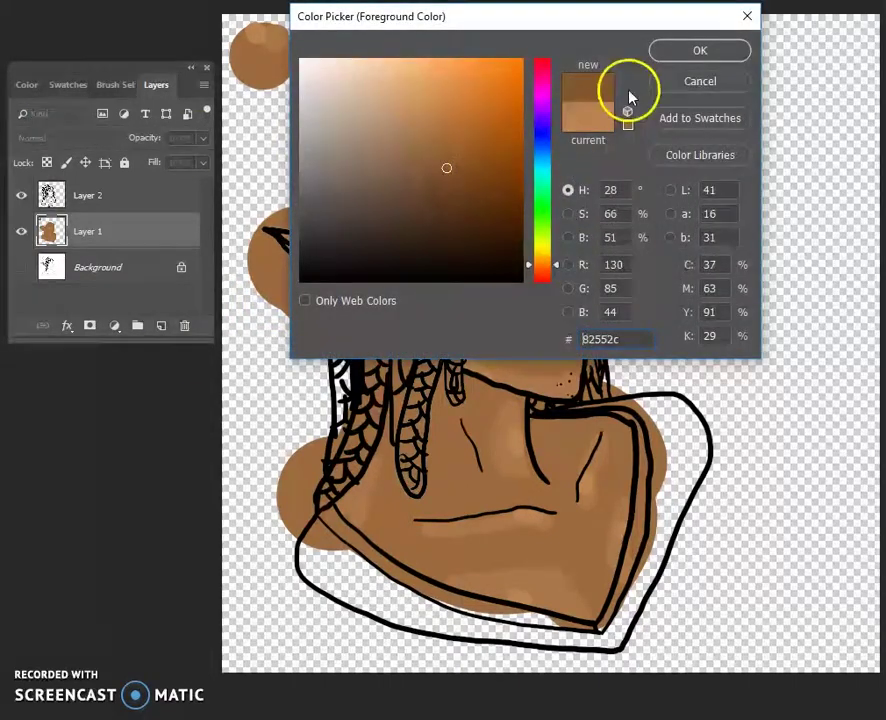
# Step: Shade the neck, collar, brow, nose side and cheek with the darker brown
pyautogui.press('Return')
pyautogui.keyDown('alt'); pyautogui.scroll(2, 453, 400); pyautogui.keyUp('alt')
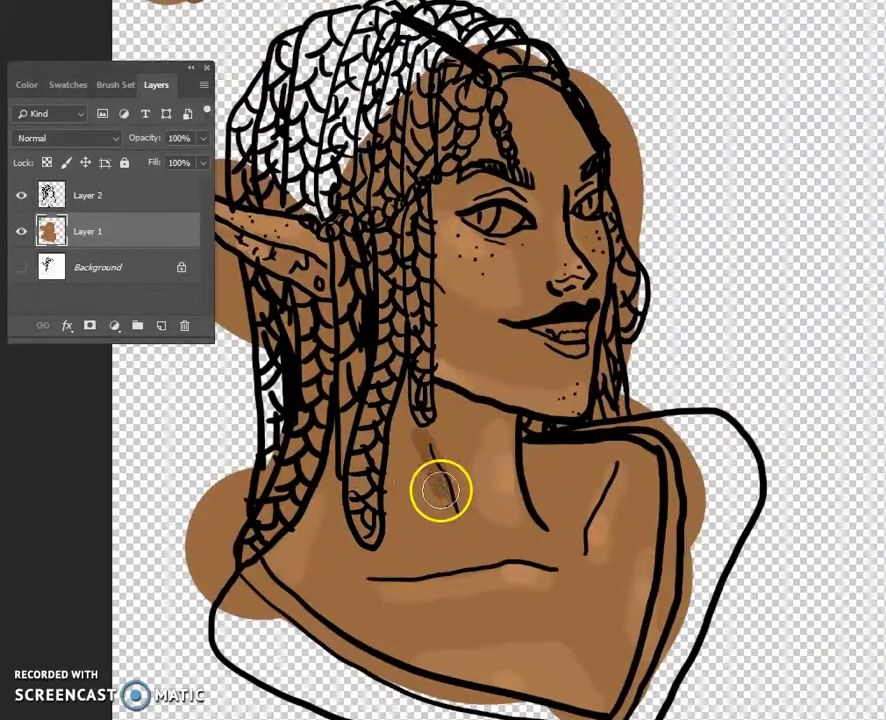
pyautogui.moveTo(391, 558)
pyautogui.mouseDown()
pyautogui.moveTo(526, 556)
pyautogui.moveTo(581, 510)
pyautogui.moveTo(540, 439)
pyautogui.moveTo(440, 408)
pyautogui.moveTo(439, 326)
pyautogui.mouseUp()
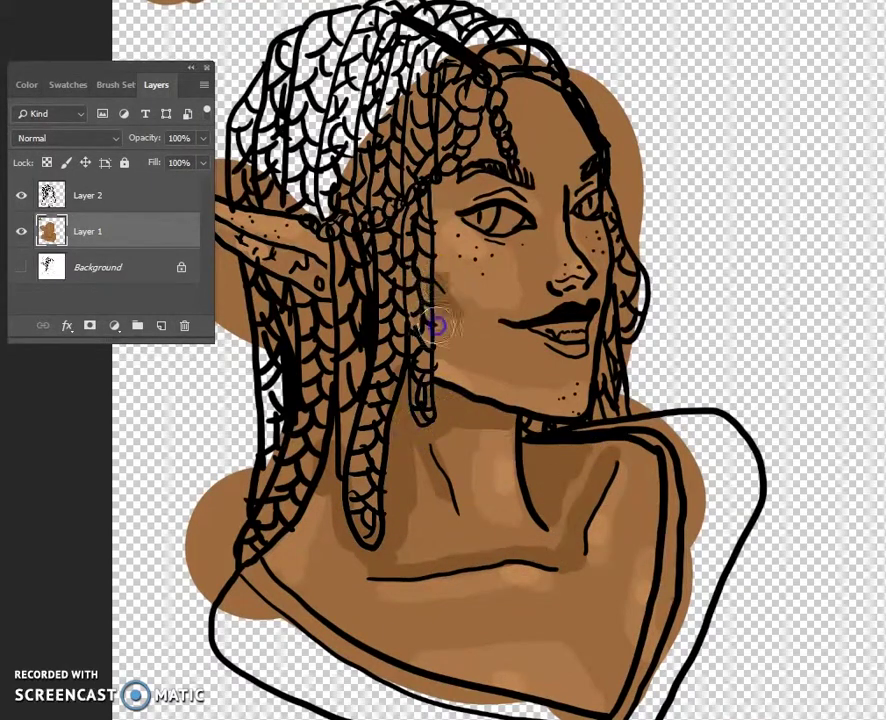
pyautogui.moveTo(527, 183)
pyautogui.mouseDown()
pyautogui.moveTo(546, 217)
pyautogui.moveTo(604, 257)
pyautogui.mouseUp()
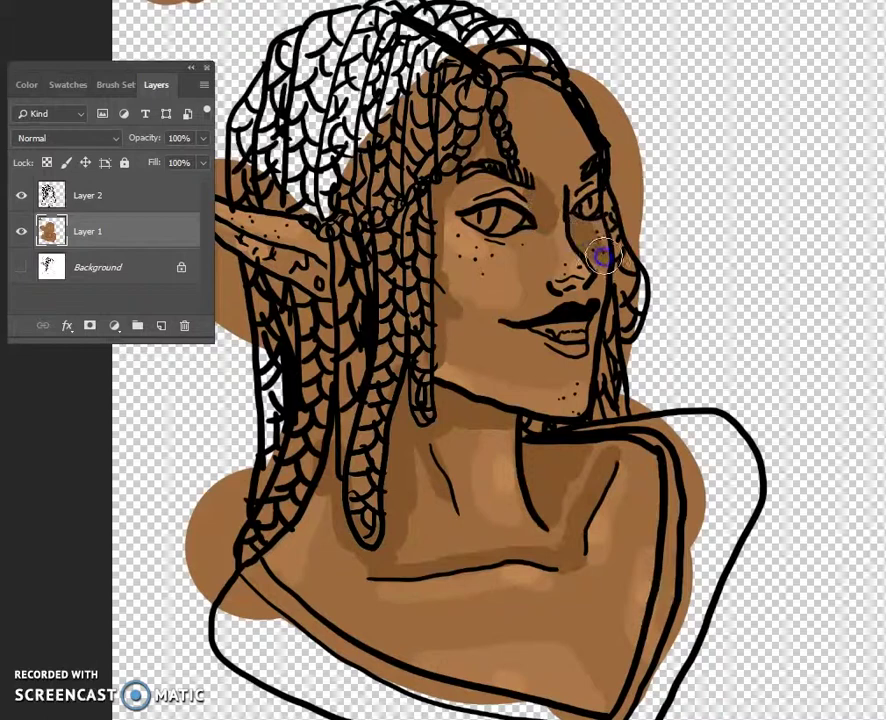
pyautogui.moveTo(594, 322); pyautogui.dragTo(593, 233)
pyautogui.moveTo(593, 178)
pyautogui.mouseDown()
pyautogui.moveTo(459, 194)
pyautogui.moveTo(519, 289)
pyautogui.mouseUp()
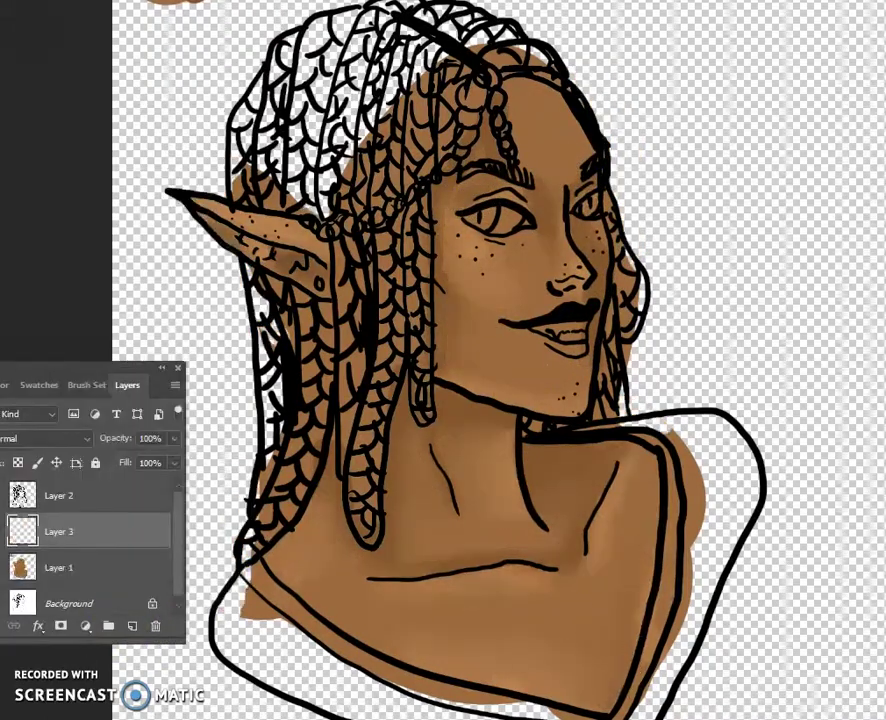
# Step: Fill the garment green, then try the Displace and Glass distortion filters
pyautogui.click(538, 231)
pyautogui.click(400, 212)
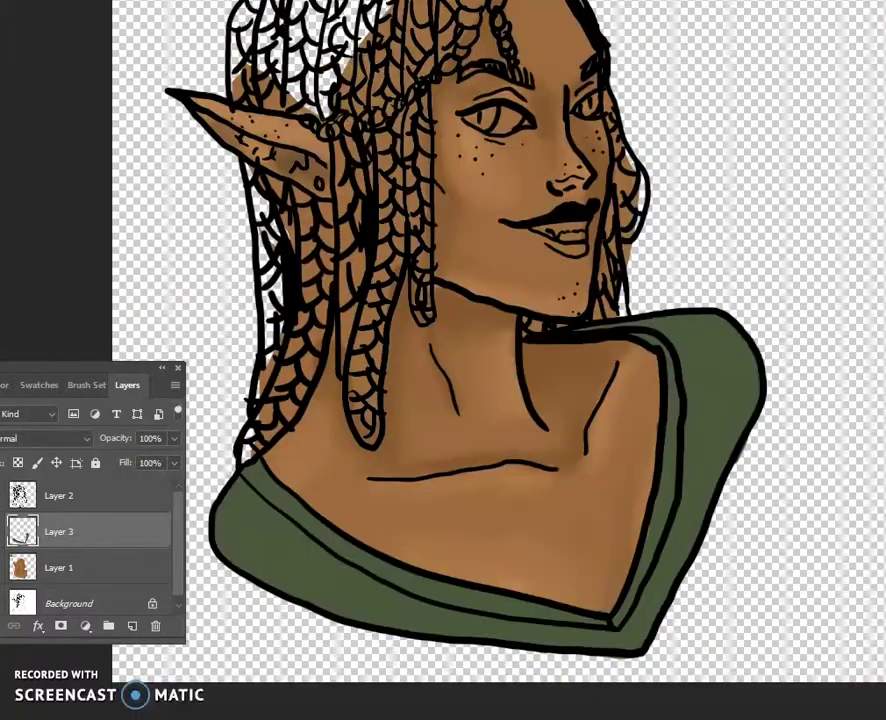
pyautogui.click(204, 140)
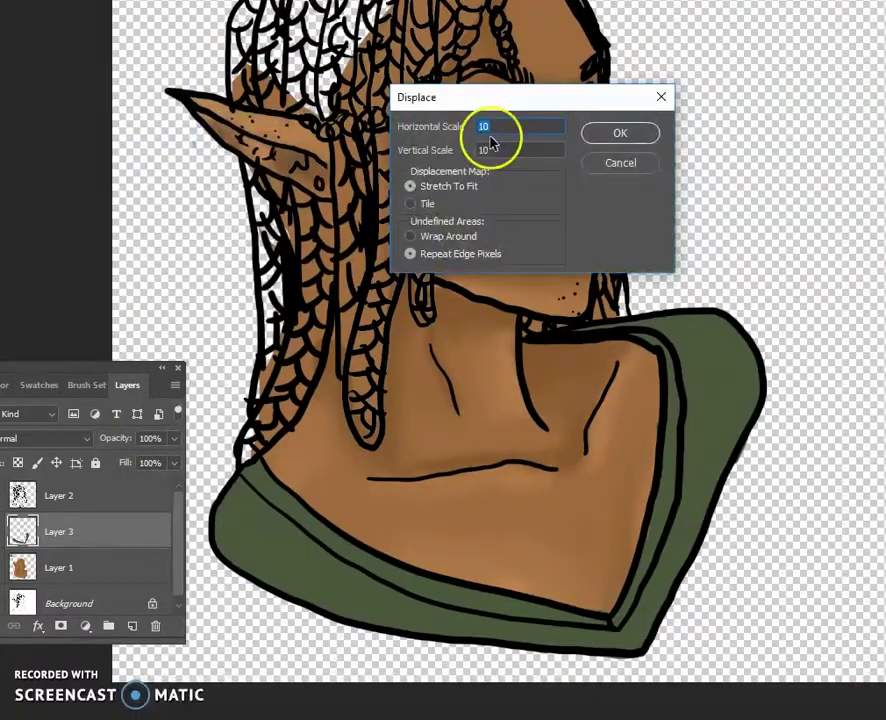
pyautogui.press('Return')
pyautogui.press('Escape')
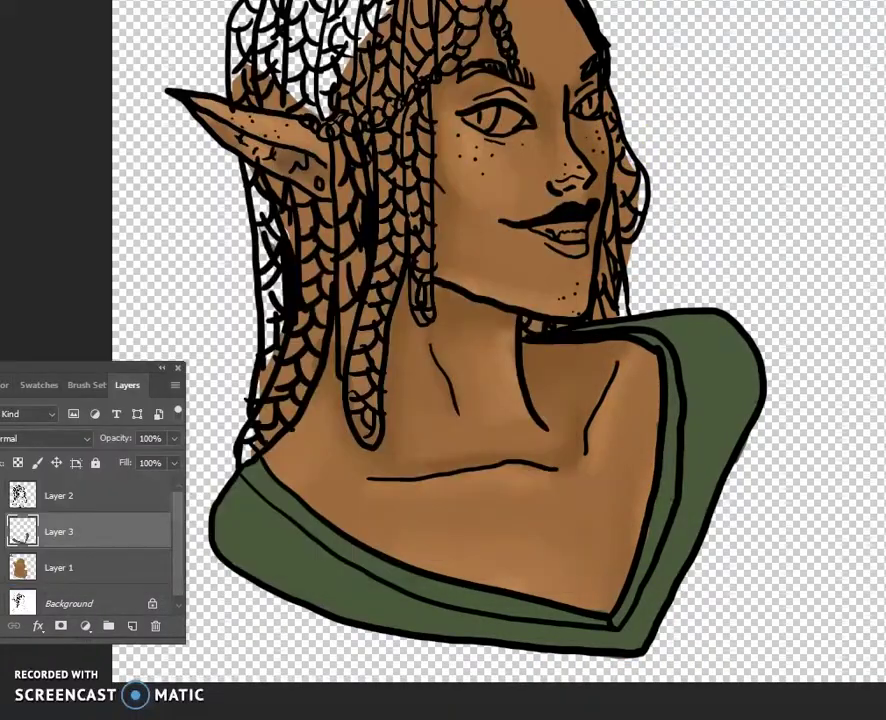
pyautogui.click(236, 156)
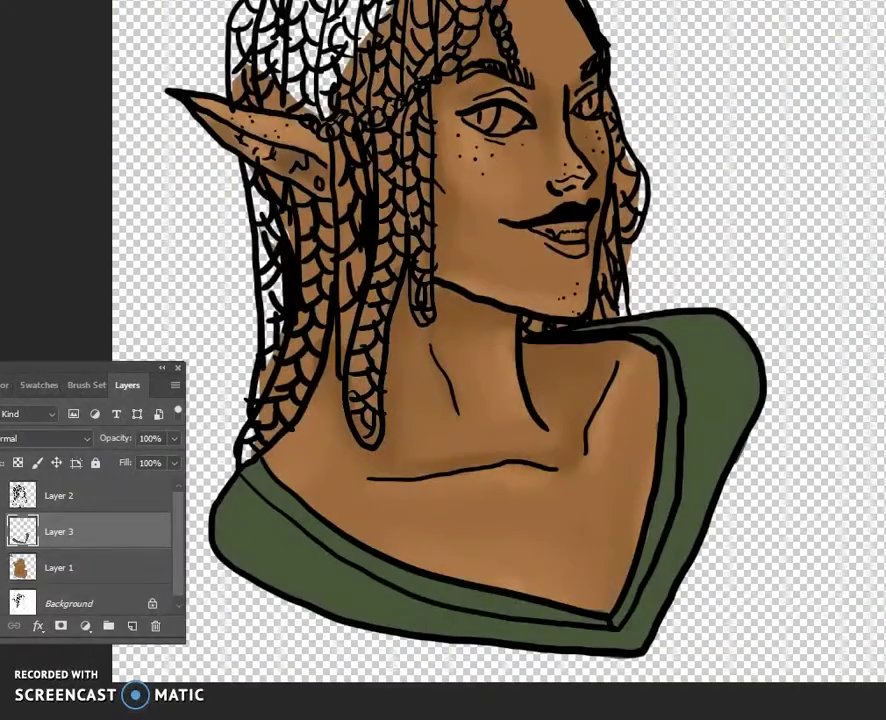
# Step: Brush darker green shading onto the shoulder and the garment's lower-left edge
pyautogui.click(76, 438)
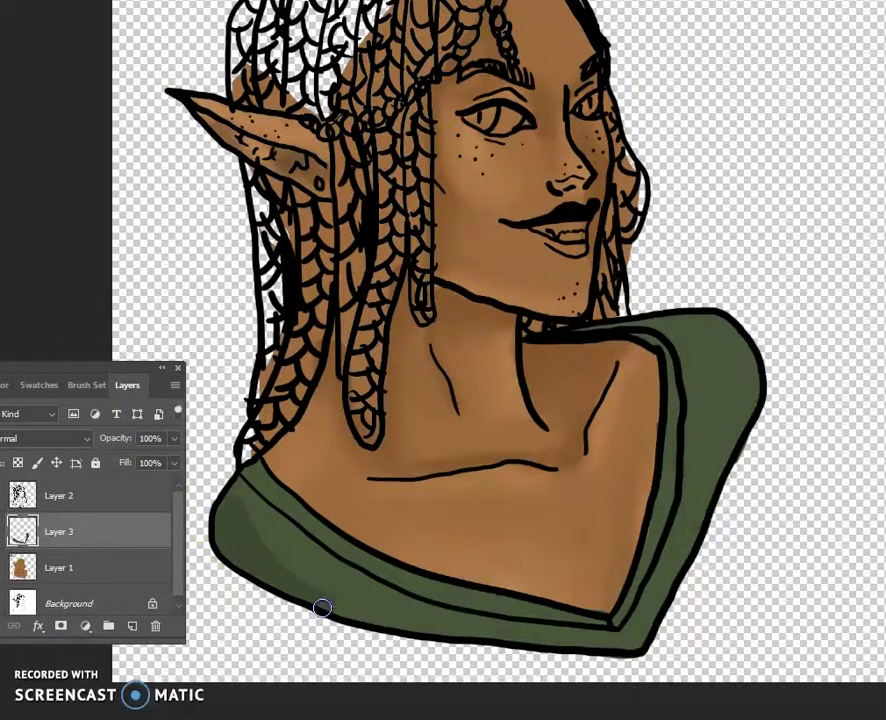
pyautogui.moveTo(729, 417); pyautogui.dragTo(757, 418)
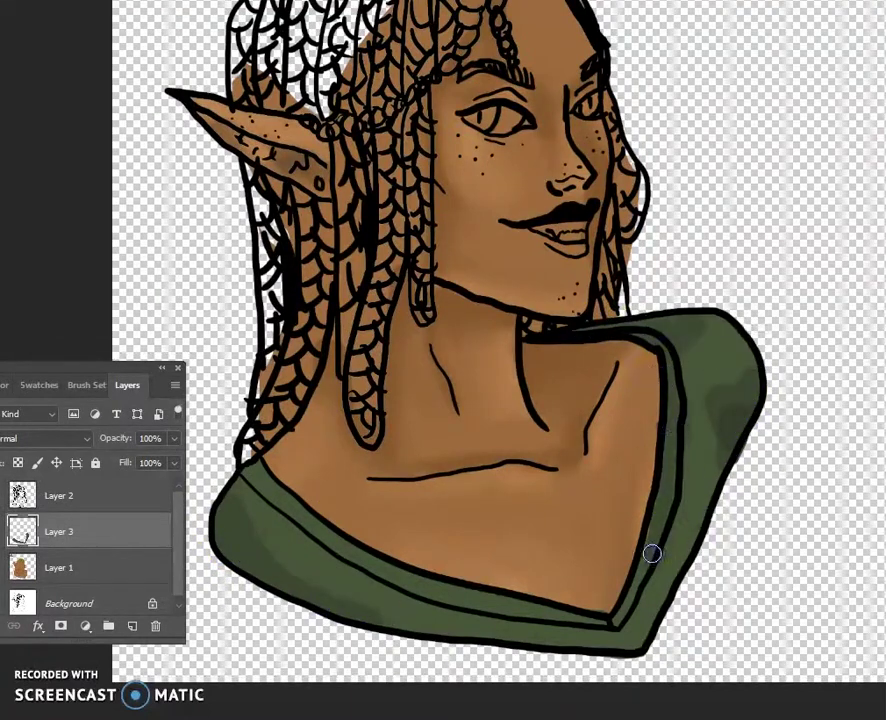
pyautogui.click(230, 544)
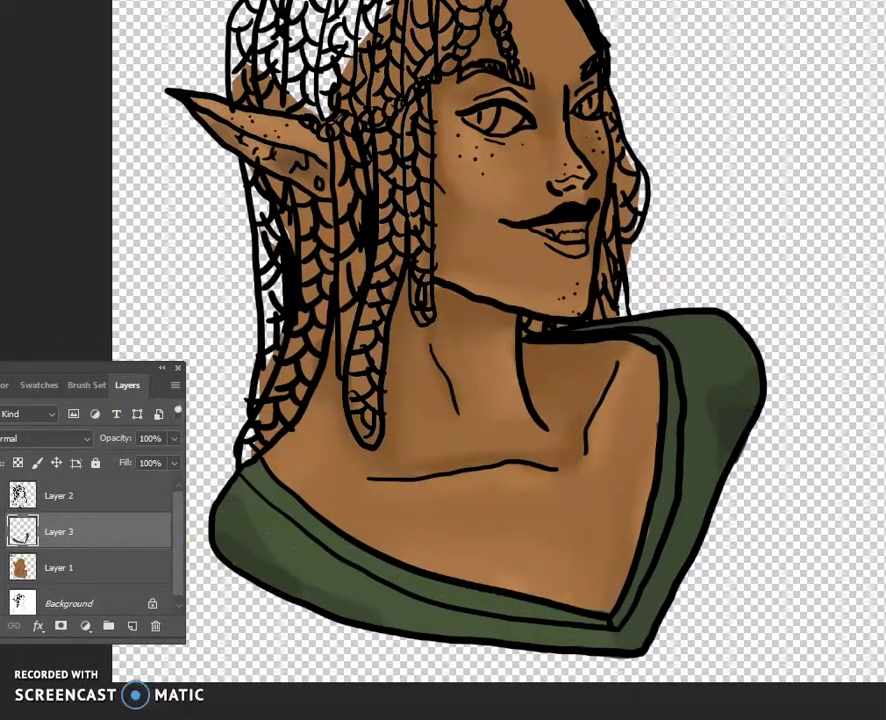
pyautogui.press('Escape')
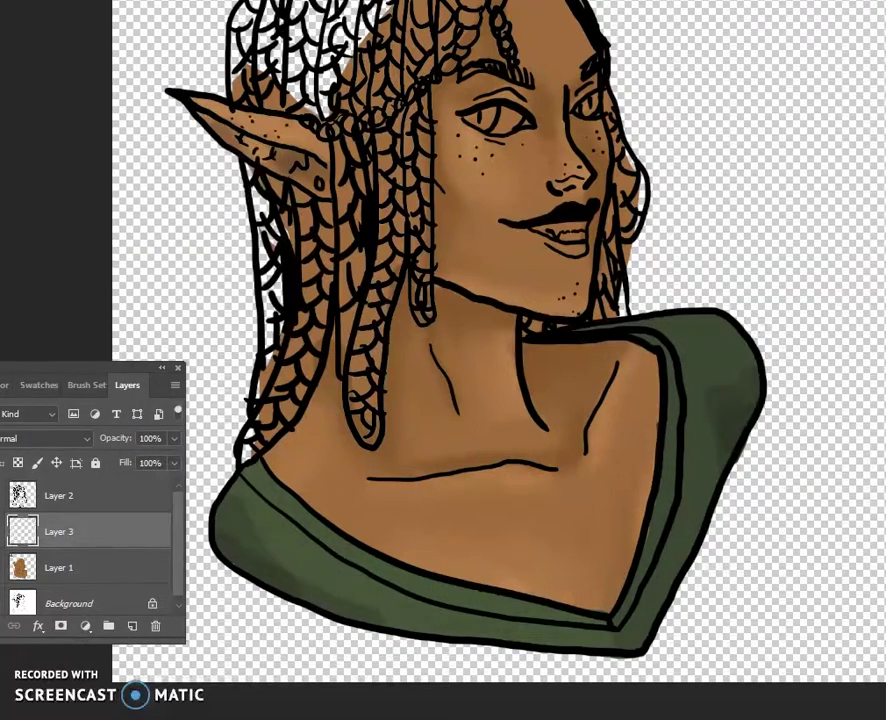
# Step: Apply the Ripple distortion filter to the garment for a subtle rippled texture
pyautogui.click(40, 0)
pyautogui.click(203, 137)
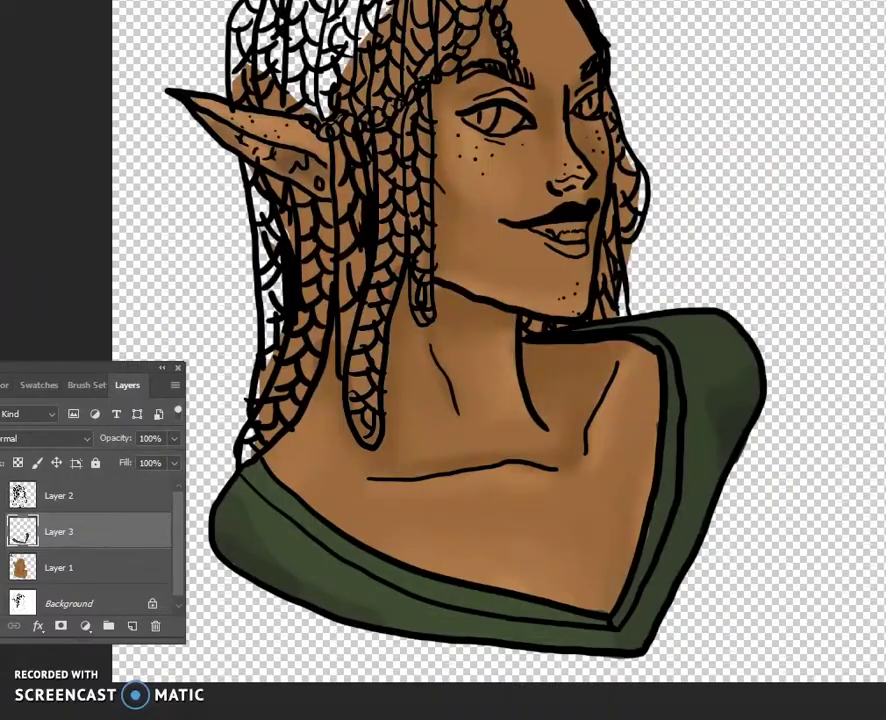
pyautogui.click(10, 2)
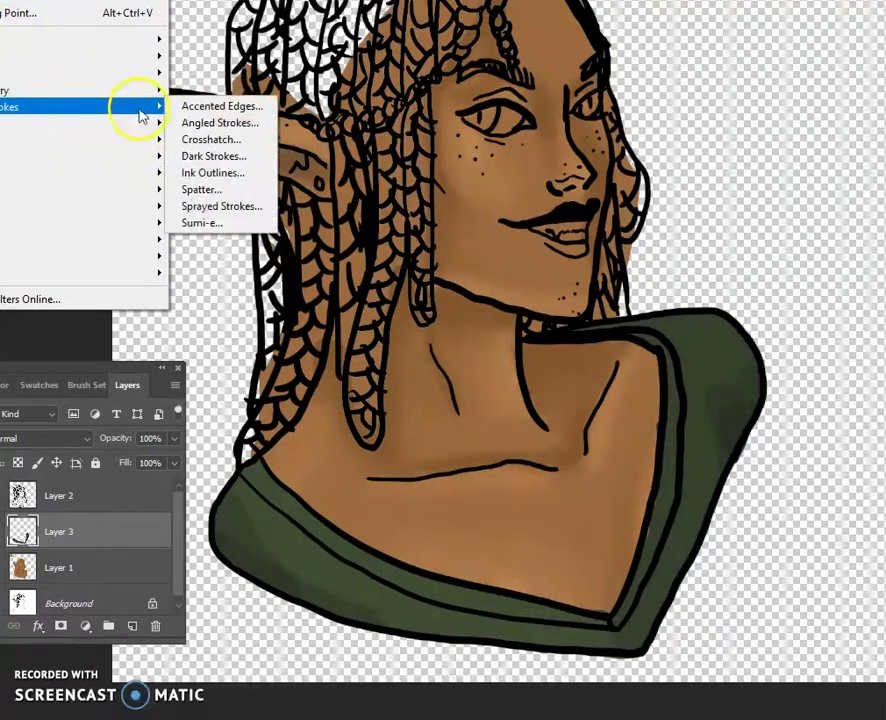
pyautogui.moveTo(80, 122)
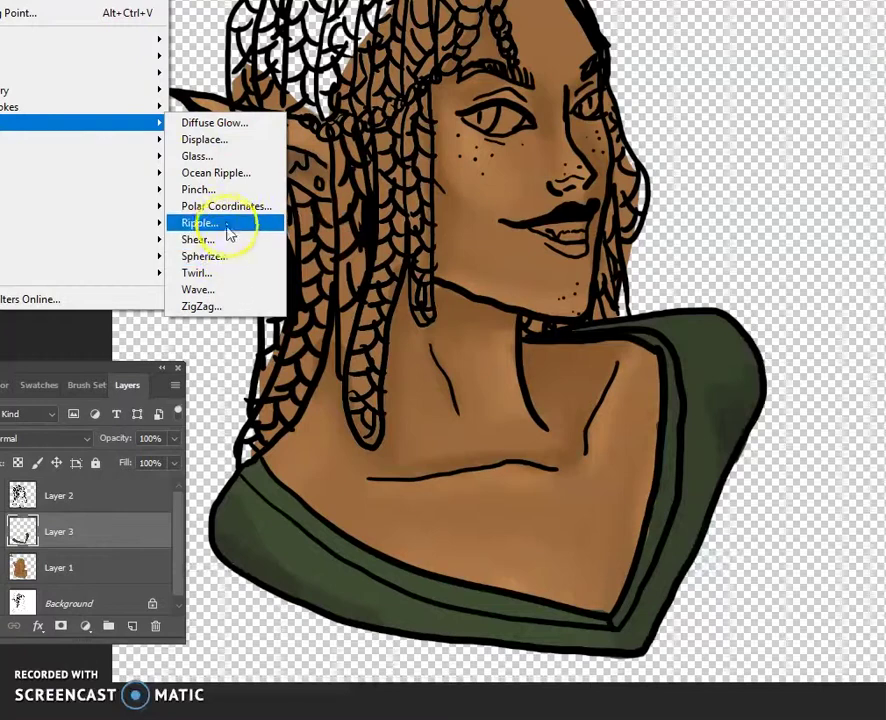
pyautogui.click(229, 223)
pyautogui.click(660, 77)
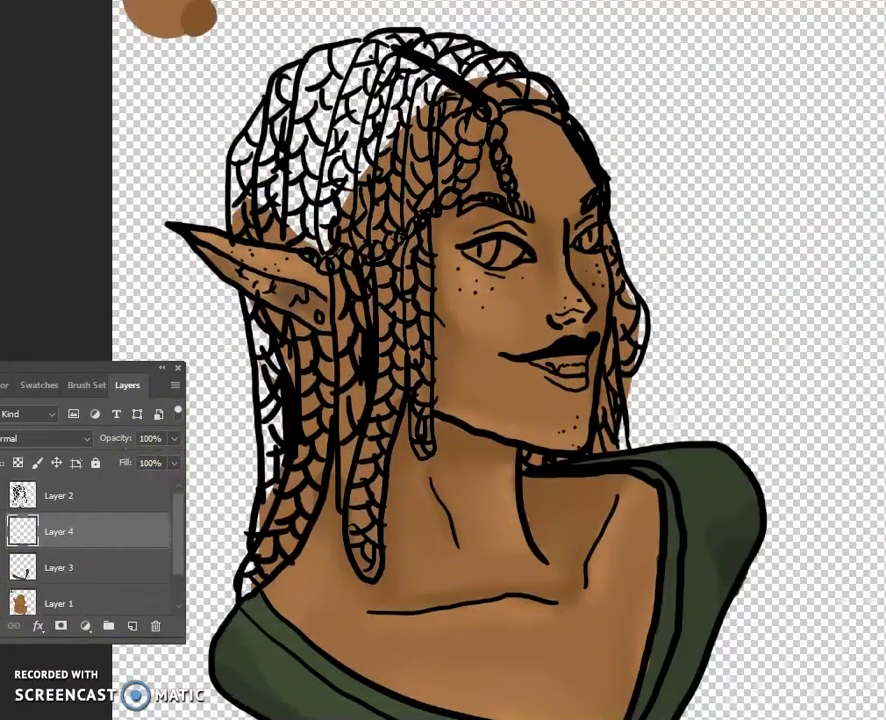
# Step: Add new Layer 4 and choose a dark, muted purple paint colour
pyautogui.click(92, 606)
pyautogui.click(60, 525)
pyautogui.moveTo(545, 245); pyautogui.dragTo(541, 110)
pyautogui.moveTo(357, 232); pyautogui.dragTo(332, 218)
pyautogui.click(700, 50)
# Step: Paint the top, ear-side, lower, left and forehead braids purple
pyautogui.moveTo(400, 100)
pyautogui.mouseDown()
pyautogui.moveTo(415, 194)
pyautogui.moveTo(457, 170)
pyautogui.mouseUp()
pyautogui.moveTo(420, 209)
pyautogui.mouseDown()
pyautogui.moveTo(334, 258)
pyautogui.moveTo(350, 263)
pyautogui.mouseUp()
pyautogui.moveTo(409, 231); pyautogui.dragTo(421, 441)
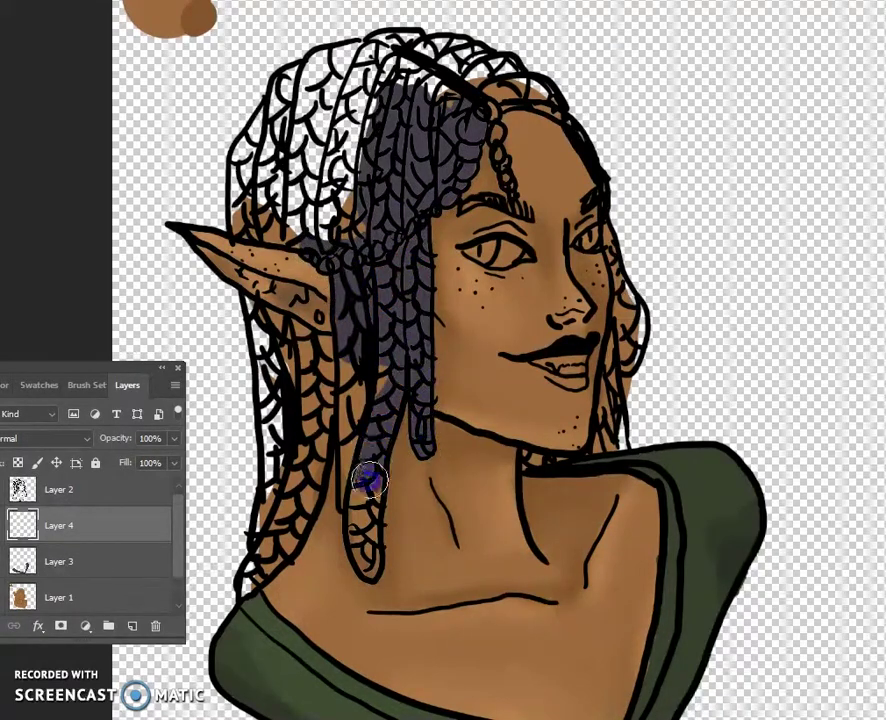
pyautogui.moveTo(368, 480); pyautogui.dragTo(370, 569)
pyautogui.moveTo(340, 381); pyautogui.dragTo(267, 325)
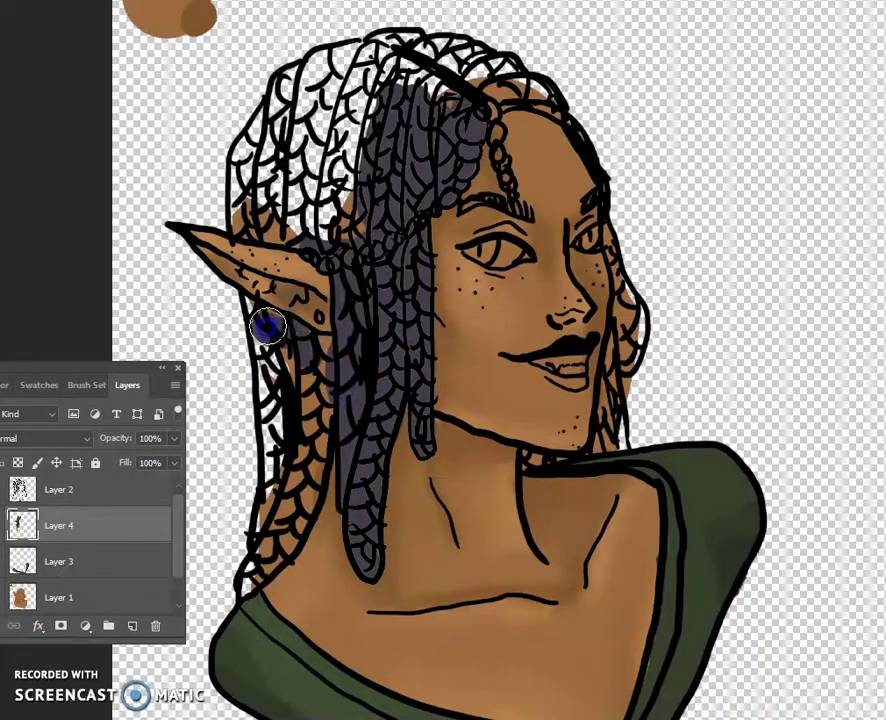
pyautogui.moveTo(332, 342)
pyautogui.mouseDown()
pyautogui.moveTo(269, 546)
pyautogui.moveTo(247, 586)
pyautogui.moveTo(265, 518)
pyautogui.moveTo(265, 355)
pyautogui.moveTo(283, 440)
pyautogui.mouseUp()
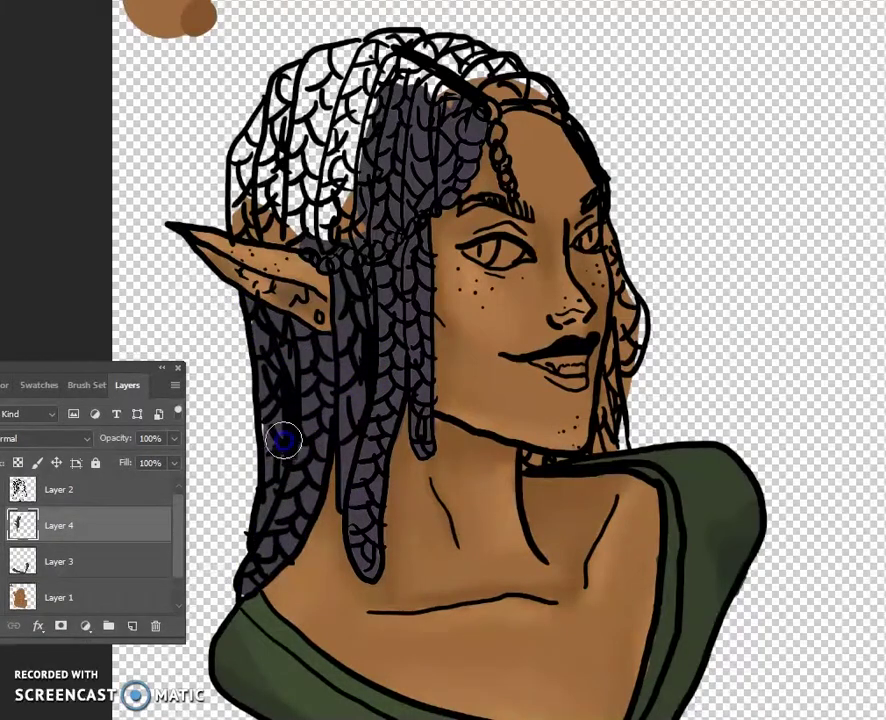
pyautogui.moveTo(244, 210)
pyautogui.mouseDown()
pyautogui.moveTo(250, 224)
pyautogui.moveTo(294, 230)
pyautogui.moveTo(257, 134)
pyautogui.moveTo(290, 85)
pyautogui.moveTo(348, 184)
pyautogui.moveTo(289, 178)
pyautogui.moveTo(403, 45)
pyautogui.moveTo(495, 67)
pyautogui.moveTo(568, 124)
pyautogui.mouseUp()
pyautogui.moveTo(495, 130); pyautogui.dragTo(511, 190)
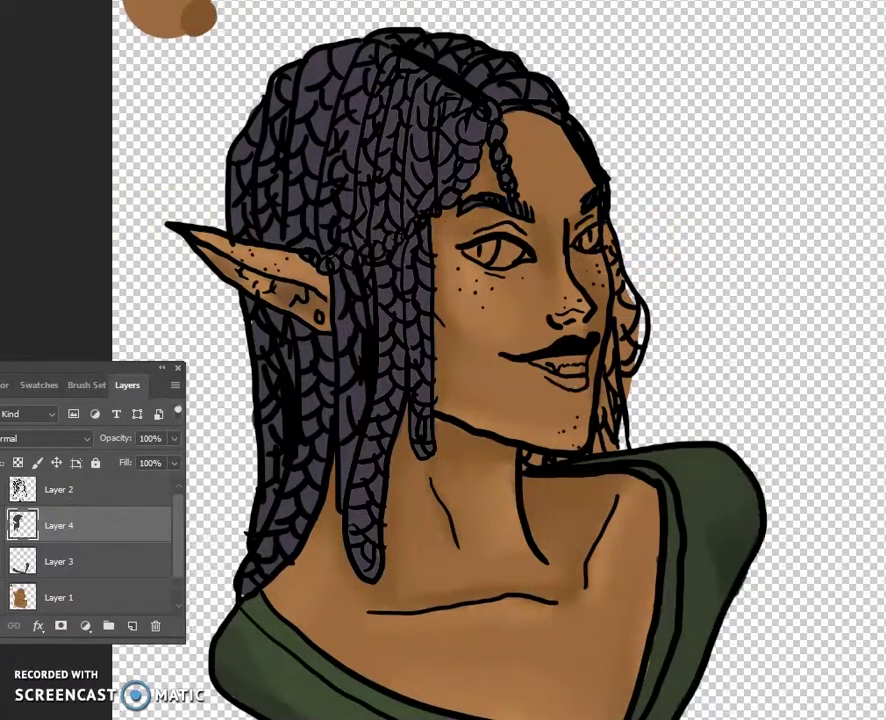
# Step: Switch to a darker purple and paint the hair strand beside the face
pyautogui.click(142, 79)
pyautogui.click(340, 224)
pyautogui.press('Return')
pyautogui.click(162, 92)
pyautogui.moveTo(628, 340)
pyautogui.mouseDown()
pyautogui.moveTo(634, 312)
pyautogui.moveTo(598, 440)
pyautogui.mouseUp()
# Step: Return to hair Layer 4 and touch up the purple fill around the upper hair, neck and jaw
pyautogui.click(524, 458)
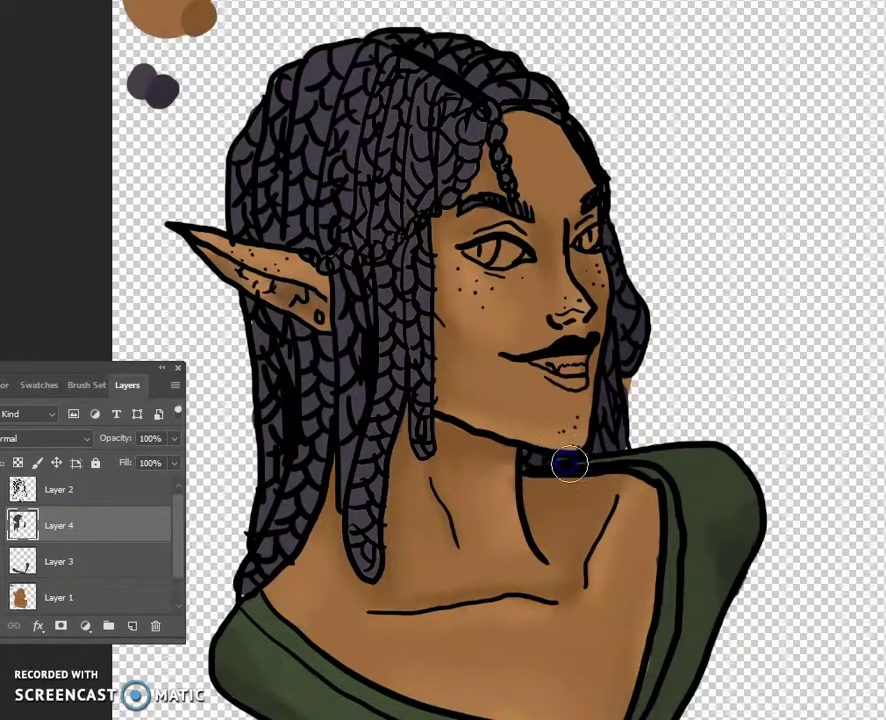
pyautogui.click(60, 597)
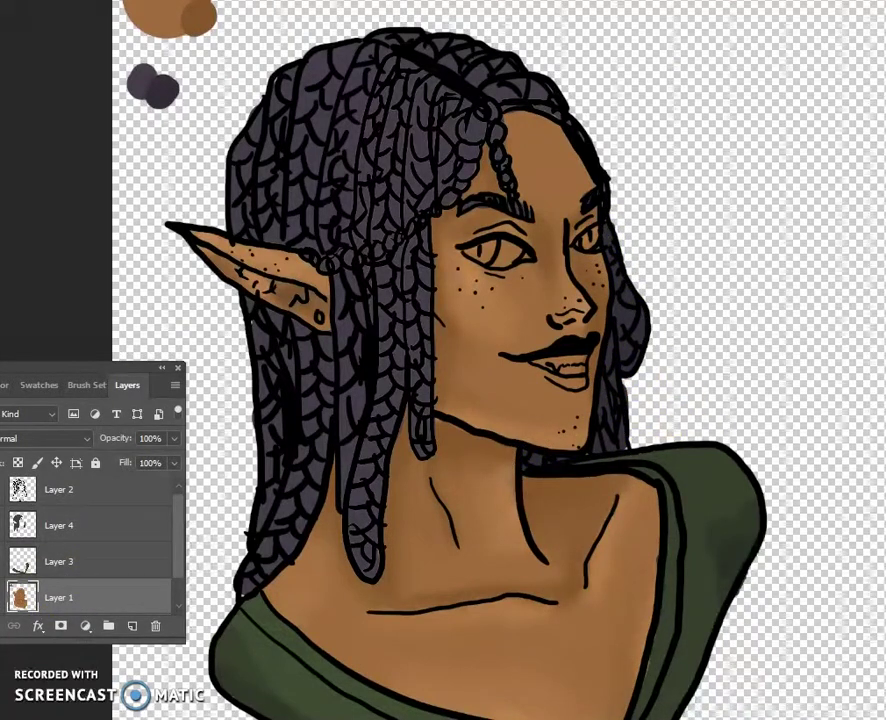
pyautogui.click(68, 538)
pyautogui.click(284, 390)
pyautogui.click(295, 315)
pyautogui.click(372, 261)
pyautogui.click(442, 148)
pyautogui.click(610, 462)
pyautogui.click(636, 396)
pyautogui.click(456, 448)
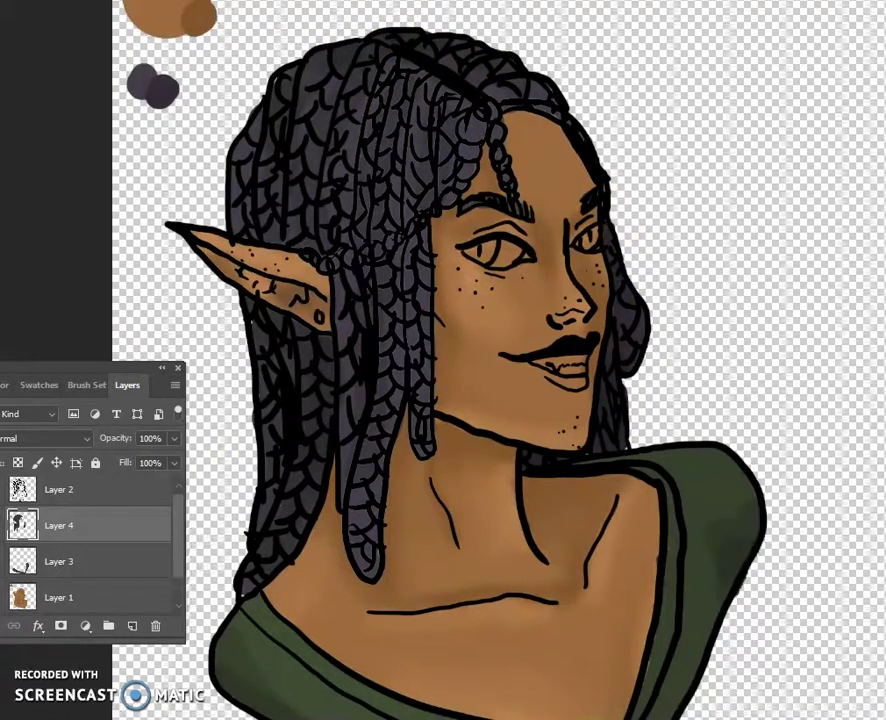
# Step: Add lighter purple highlights across the upper and lower hair strands
pyautogui.click(202, 194)
pyautogui.click(358, 198)
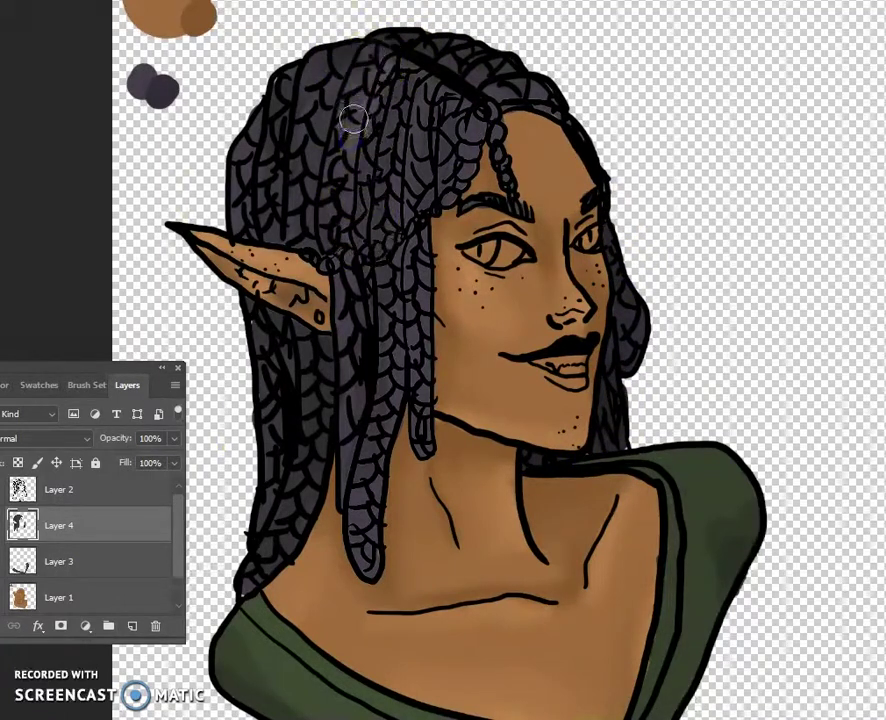
pyautogui.moveTo(366, 465); pyautogui.dragTo(417, 419)
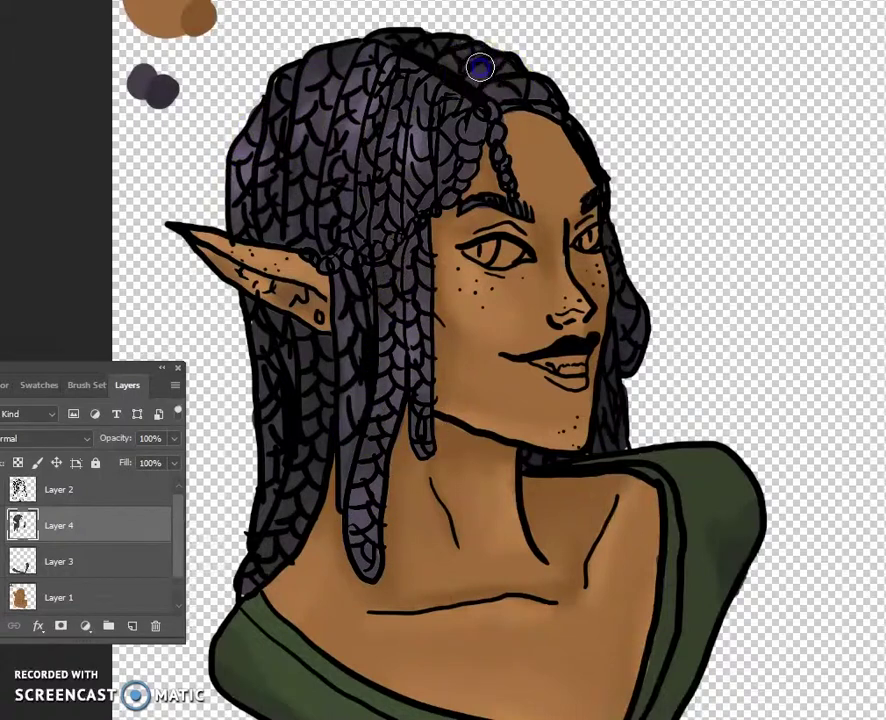
pyautogui.click(397, 120)
pyautogui.click(285, 496)
pyautogui.click(646, 302)
# Step: Add a new blank layer above the hair and zoom in on the elf's mouth
pyautogui.click(88, 626)
pyautogui.click(63, 522)
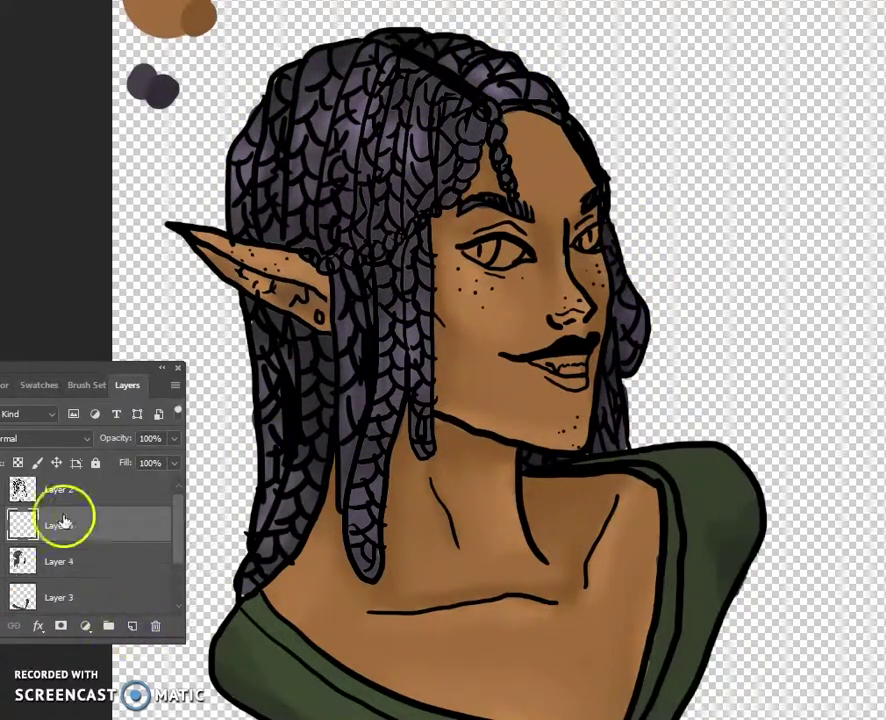
pyautogui.keyDown('ctrl'); pyautogui.click(553, 377); pyautogui.keyUp('ctrl')
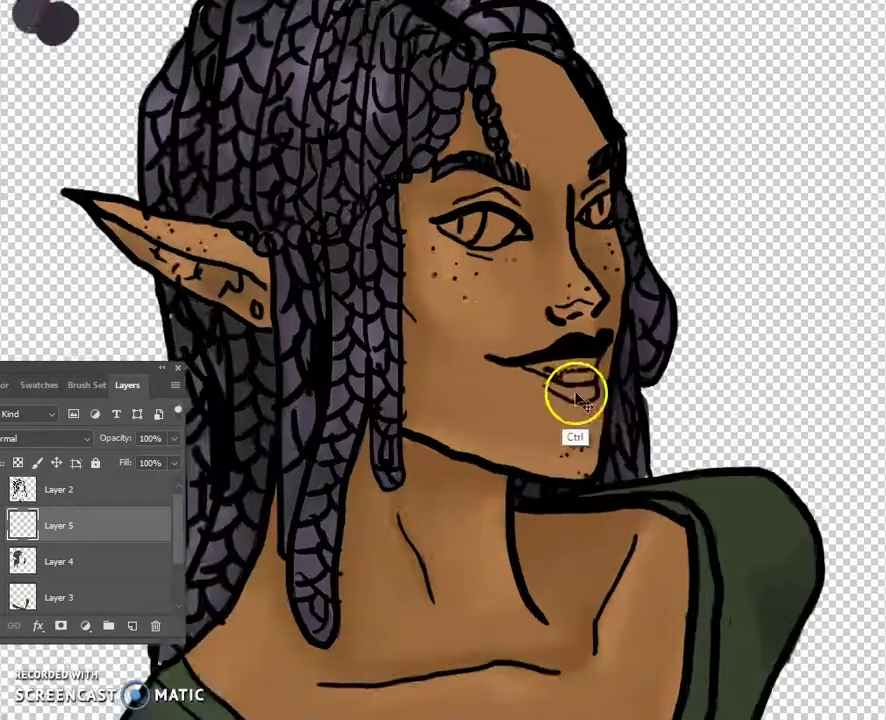
pyautogui.keyDown('ctrl'); pyautogui.click(570, 390); pyautogui.keyUp('ctrl')
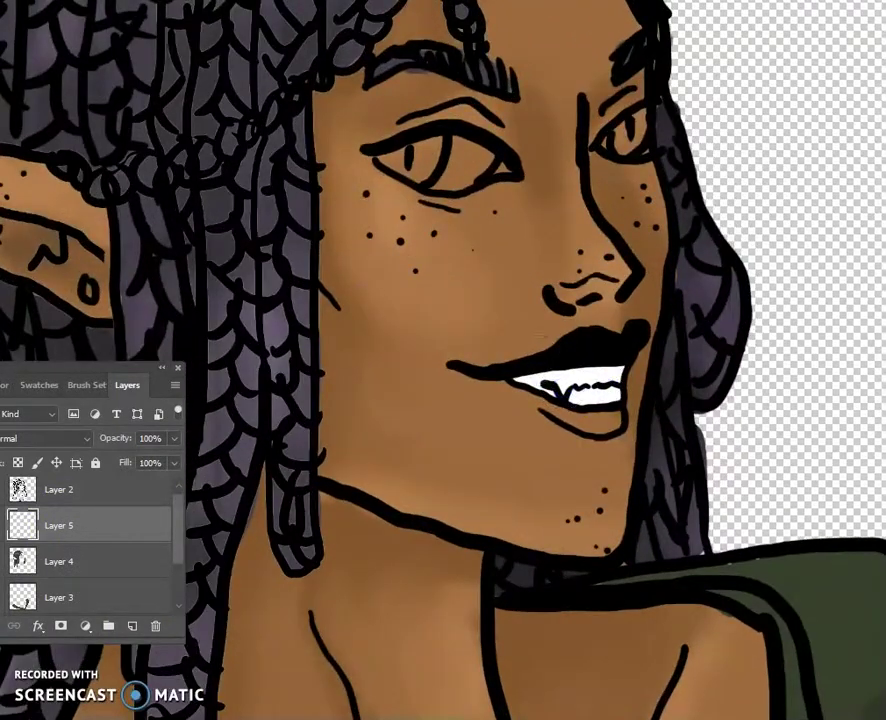
# Step: Paint the lower lip dark purple
pyautogui.click(544, 115)
pyautogui.click(515, 222)
pyautogui.click(680, 50)
pyautogui.click(603, 405)
pyautogui.moveTo(603, 405); pyautogui.dragTo(568, 420)
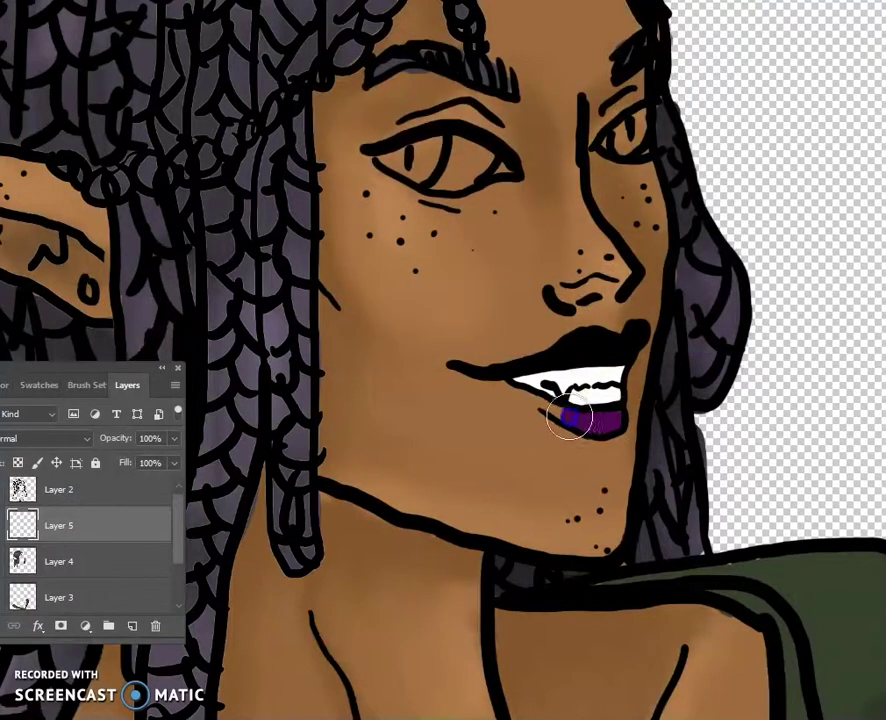
# Step: Test a darker purple dab on the lip's right end, then undo it
pyautogui.click(352, 275)
pyautogui.click(688, 49)
pyautogui.click(42, 235)
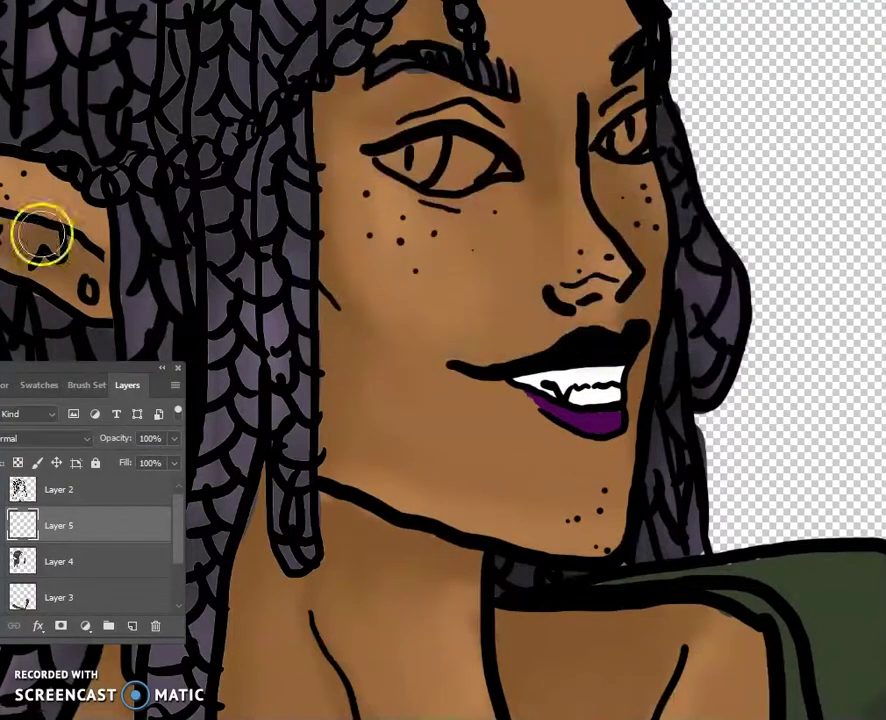
pyautogui.click(614, 420)
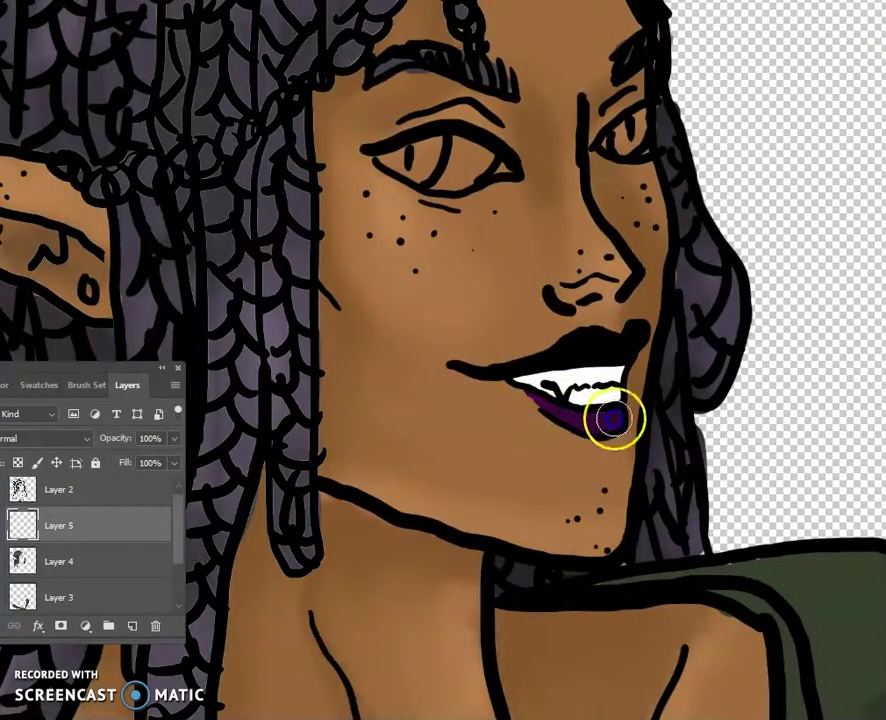
pyautogui.hotkey('ctrl', 'z')
pyautogui.click(558, 532)
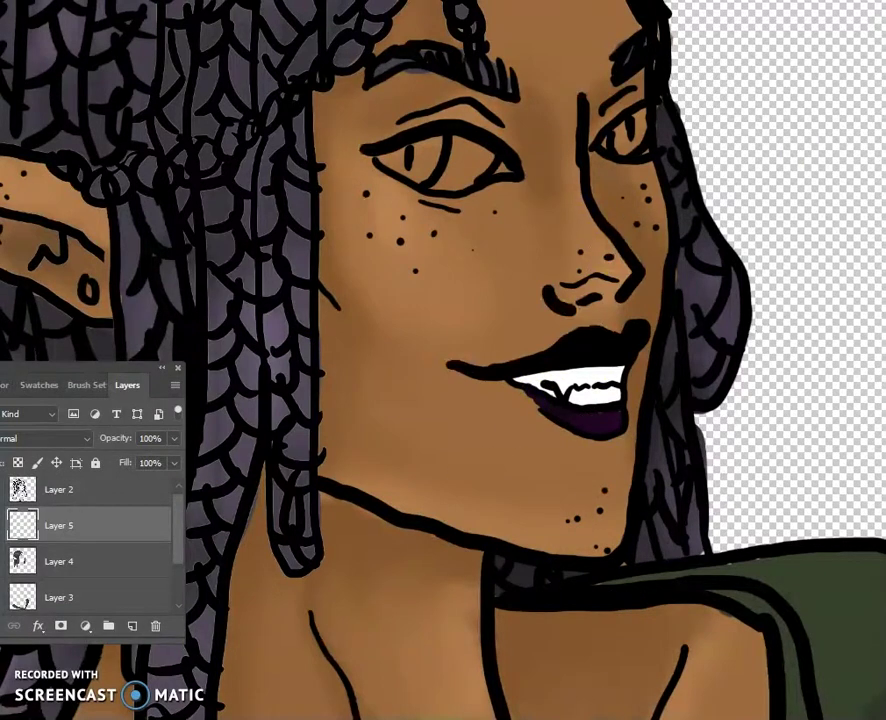
pyautogui.scroll(3, 443, 360)
pyautogui.scroll(2, 443, 360)
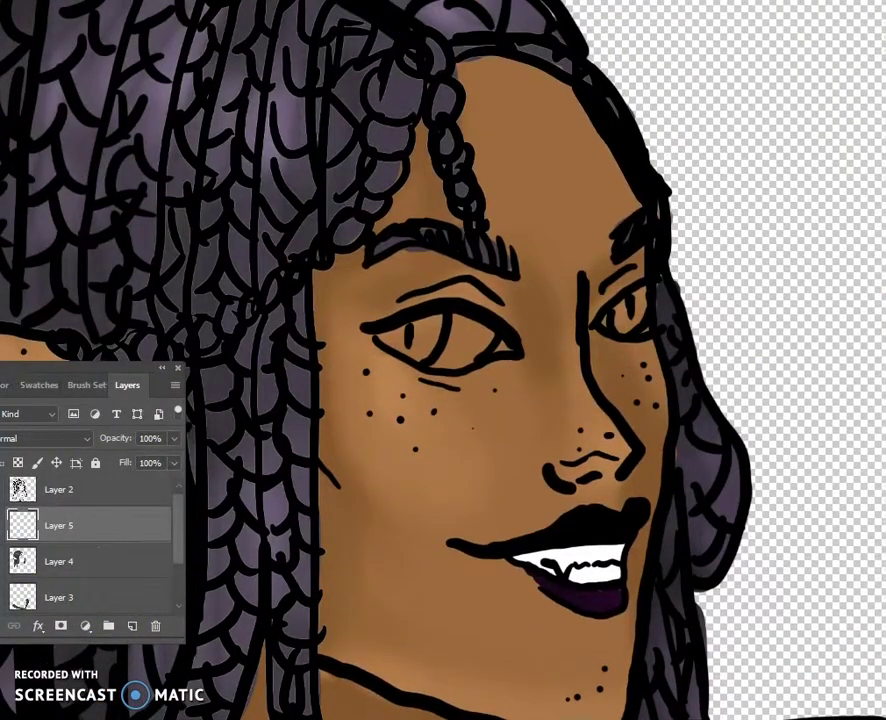
# Step: Paint the left eye's white in off-white #f8f3e4
pyautogui.click(317, 65)
pyautogui.click(691, 50)
pyautogui.moveTo(440, 360)
pyautogui.mouseDown()
pyautogui.moveTo(465, 331)
pyautogui.moveTo(526, 366)
pyautogui.mouseUp()
pyautogui.click(63, 461)
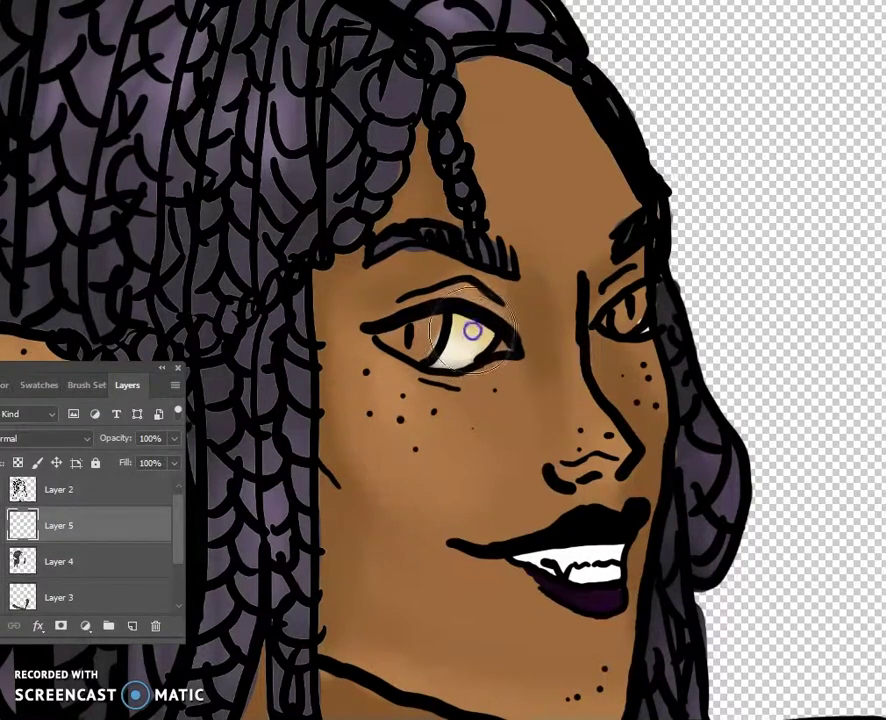
pyautogui.click(311, 75)
pyautogui.press('Return')
pyautogui.moveTo(448, 350); pyautogui.dragTo(480, 337)
# Step: Set the foreground colour to bright yellow-green #8cf020
pyautogui.click(330, 124)
pyautogui.press('Return')
pyautogui.click(516, 314)
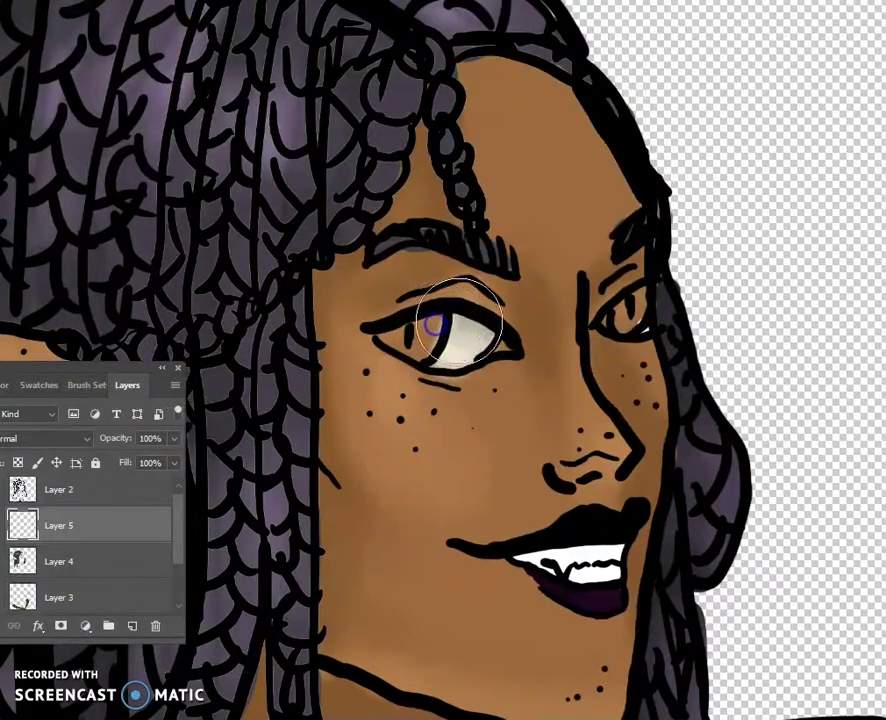
pyautogui.click(541, 201)
pyautogui.click(443, 81)
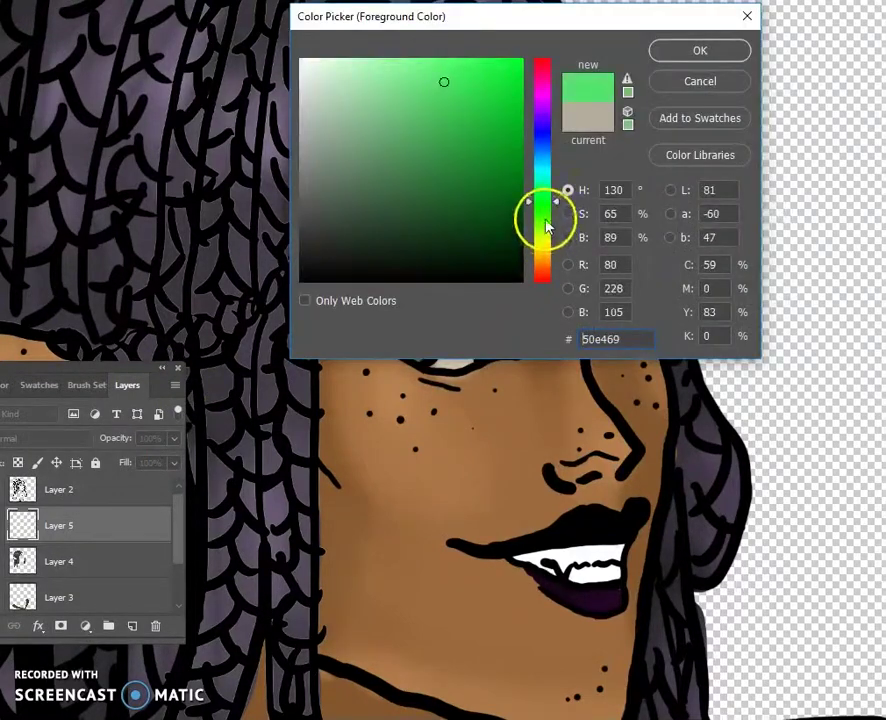
pyautogui.click(492, 71)
pyautogui.click(547, 219)
pyautogui.click(547, 227)
pyautogui.press('Return')
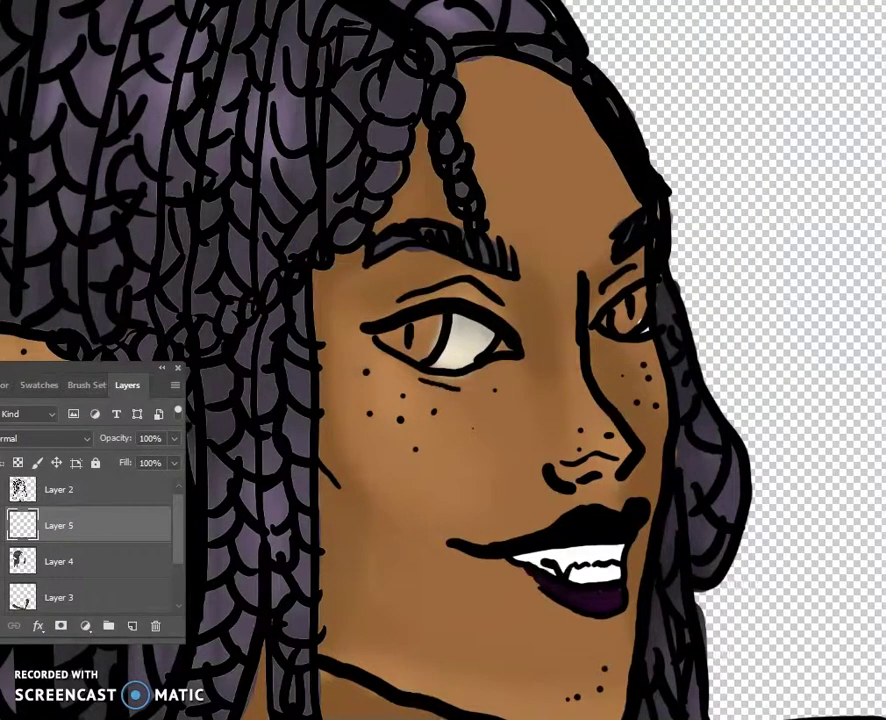
# Step: Paint both eye irises bright yellow-green
pyautogui.click(632, 308)
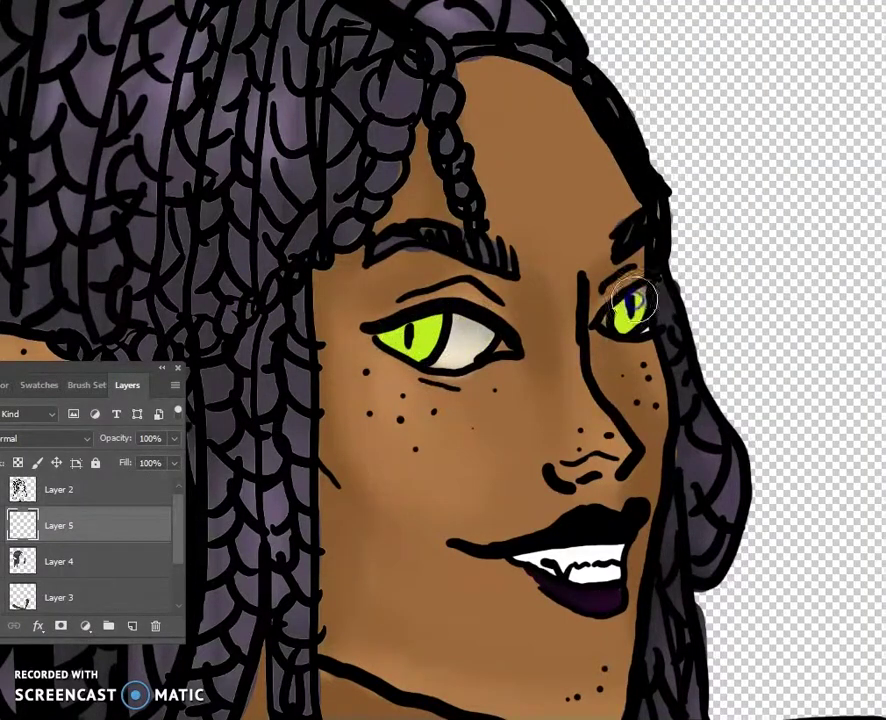
pyautogui.click(421, 330)
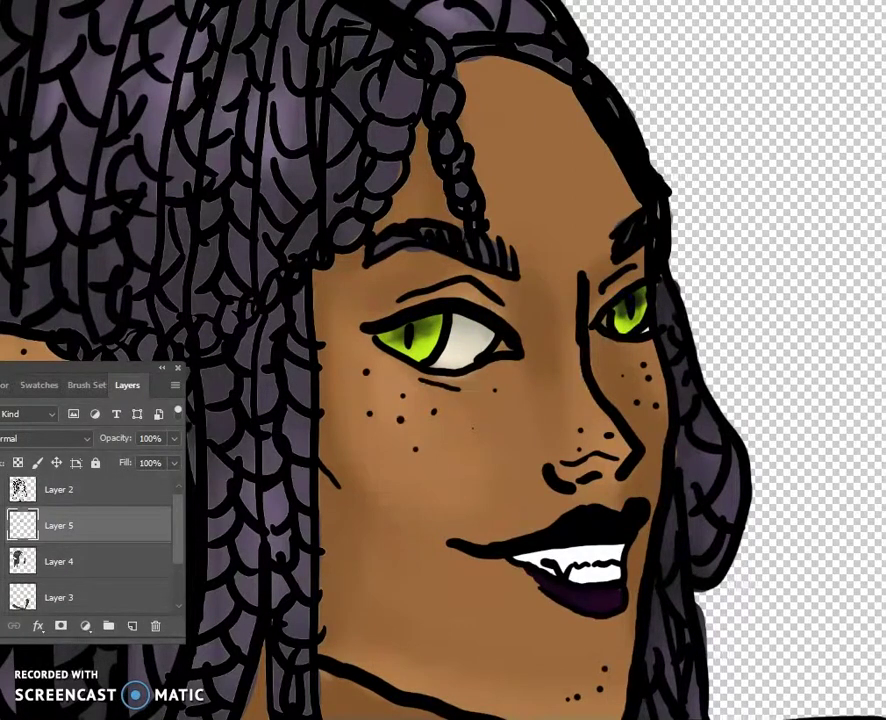
pyautogui.click(619, 303)
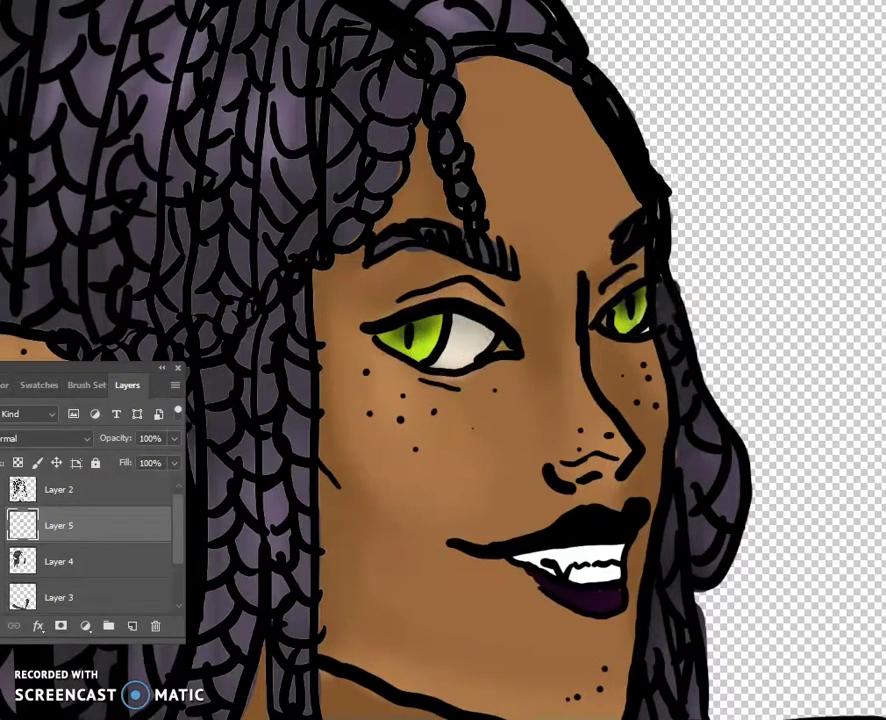
# Step: Zoom in on the left eye and soften the bright streaks in the green iris
pyautogui.hotkey('ctrl', '+')
pyautogui.hotkey('ctrl', '+')
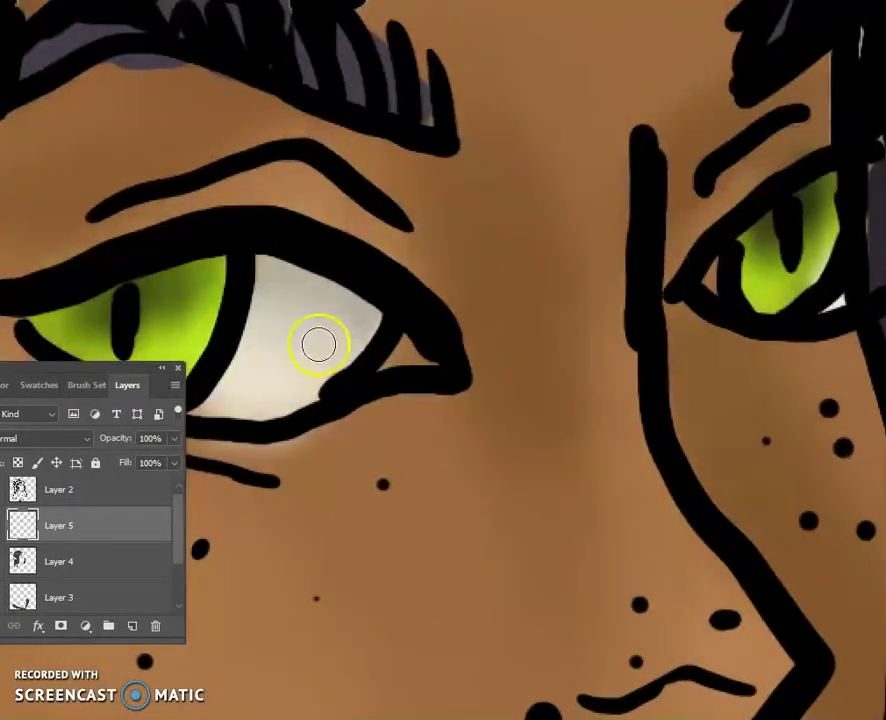
pyautogui.moveTo(98, 368); pyautogui.dragTo(75, 517)
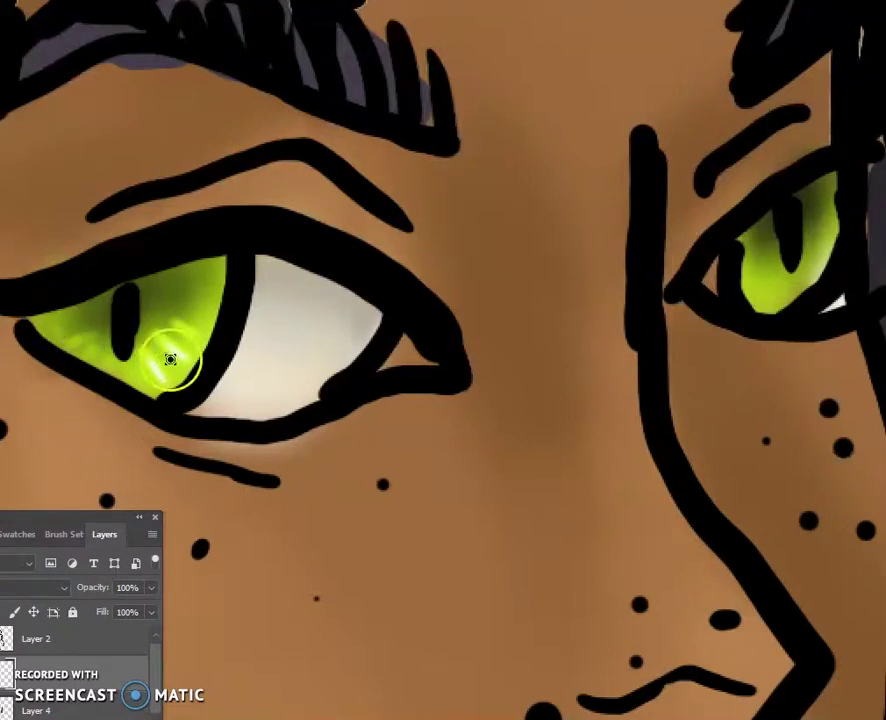
pyautogui.click(110, 318)
pyautogui.click(40, 601)
# Step: Choose a salmon pink paint colour
pyautogui.click(386, 260)
pyautogui.press('Return')
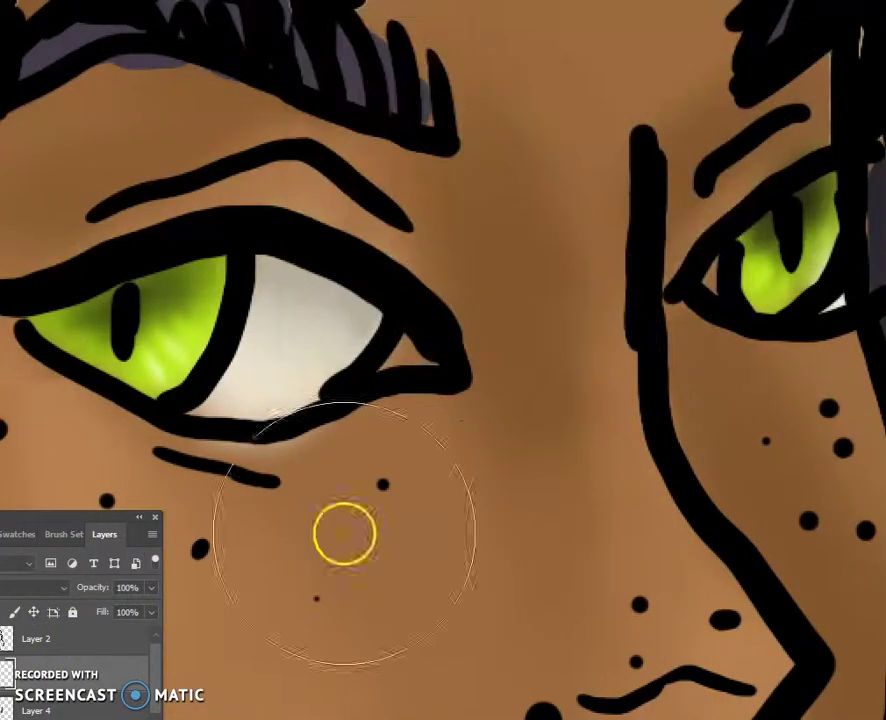
pyautogui.click(540, 263)
pyautogui.click(421, 75)
pyautogui.click(688, 50)
# Step: Paint salmon pink into the inner corners of both eyes
pyautogui.moveTo(311, 337); pyautogui.dragTo(390, 345)
pyautogui.click(760, 310)
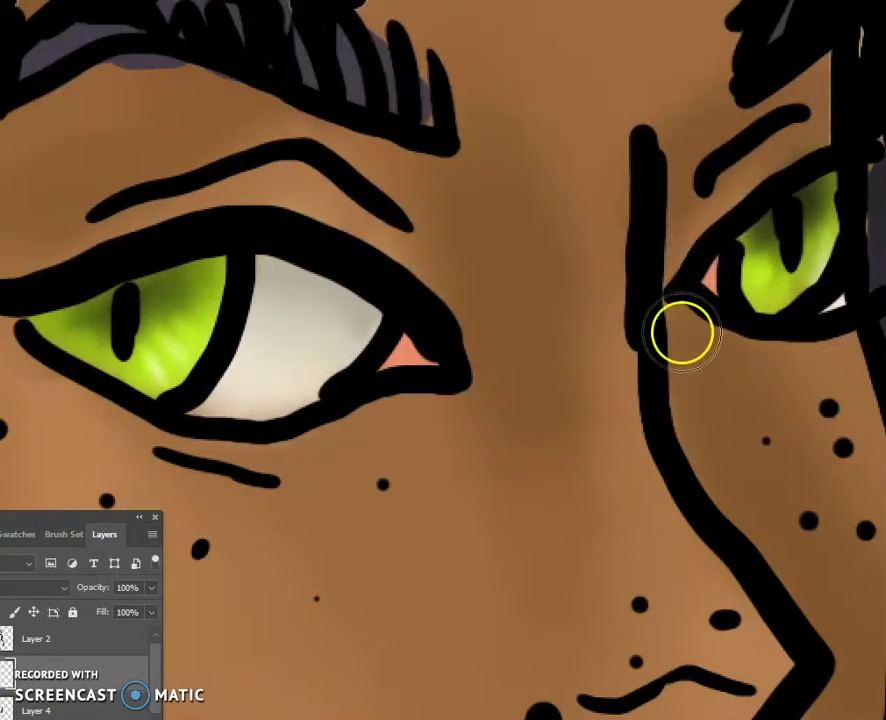
pyautogui.hotkey('ctrl', '-')
pyautogui.moveTo(72, 517); pyautogui.dragTo(120, 315)
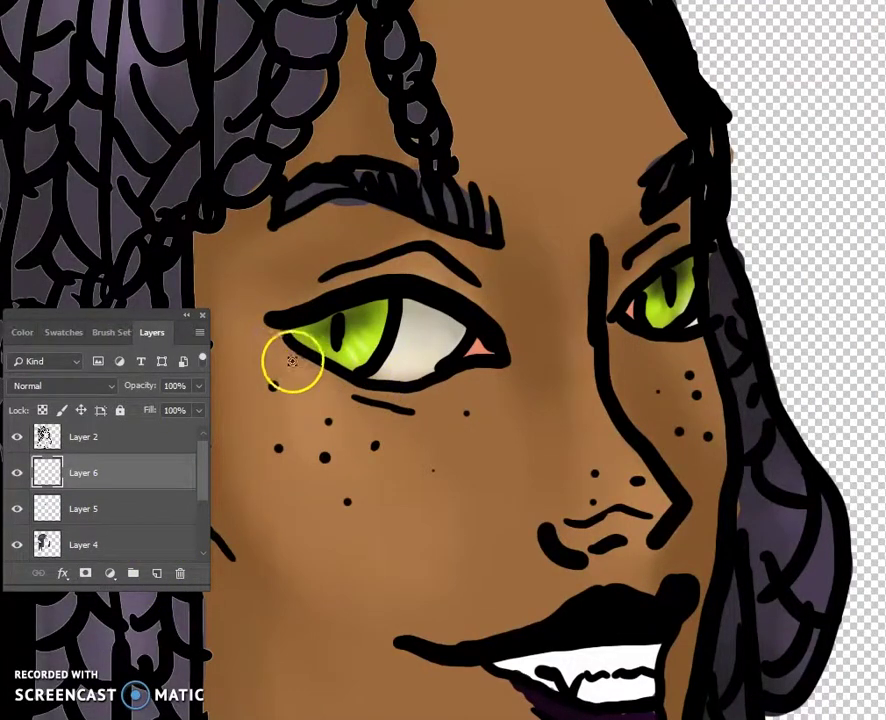
# Step: Zoom to the left eye and draw black lashes along its lower lid
pyautogui.hotkey('ctrl', '+')
pyautogui.moveTo(120, 315); pyautogui.dragTo(431, 457)
pyautogui.moveTo(804, 438); pyautogui.dragTo(885, 528)
pyautogui.moveTo(215, 446)
pyautogui.mouseDown()
pyautogui.moveTo(430, 456)
pyautogui.moveTo(196, 479)
pyautogui.mouseUp()
pyautogui.moveTo(420, 332); pyautogui.dragTo(398, 358)
pyautogui.moveTo(445, 345); pyautogui.dragTo(432, 388)
pyautogui.moveTo(480, 362); pyautogui.dragTo(475, 405)
pyautogui.moveTo(540, 405); pyautogui.dragTo(557, 422)
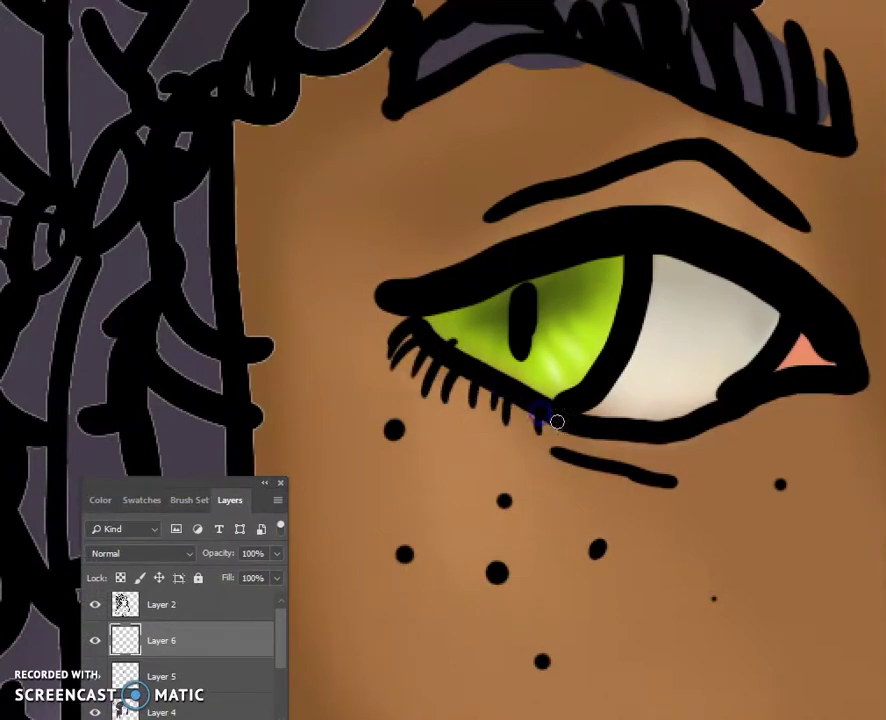
# Step: Draw black upper eyelashes along the left eye's top lid
pyautogui.moveTo(400, 290); pyautogui.dragTo(335, 275)
pyautogui.moveTo(440, 275); pyautogui.dragTo(466, 205)
pyautogui.moveTo(470, 265); pyautogui.dragTo(440, 180)
pyautogui.moveTo(520, 250); pyautogui.dragTo(510, 160)
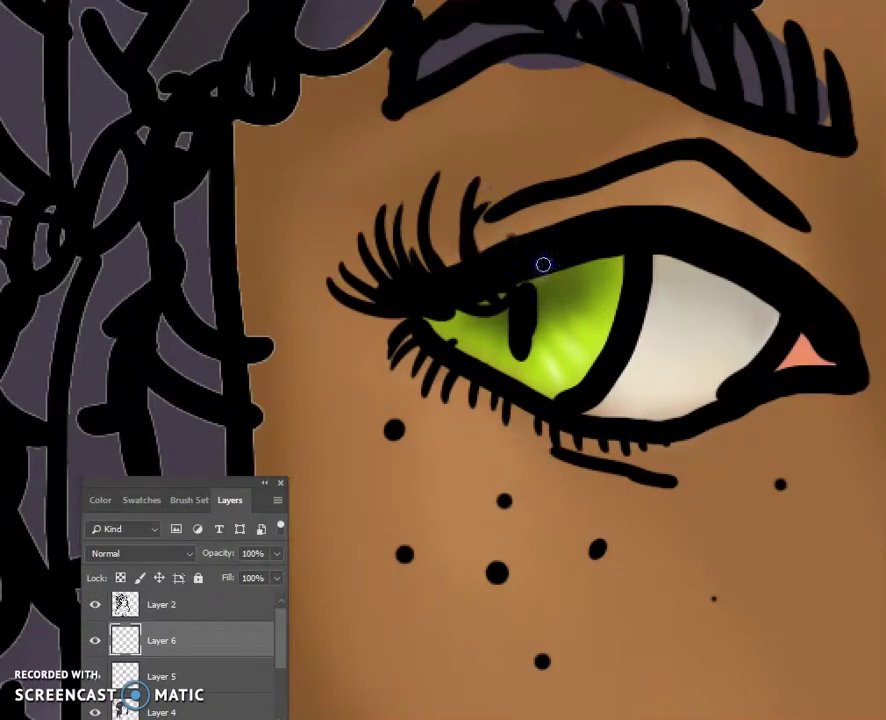
pyautogui.moveTo(560, 220); pyautogui.dragTo(594, 151)
# Step: Add upper and lower black lashes to the right eye
pyautogui.hotkey('ctrl', '-')
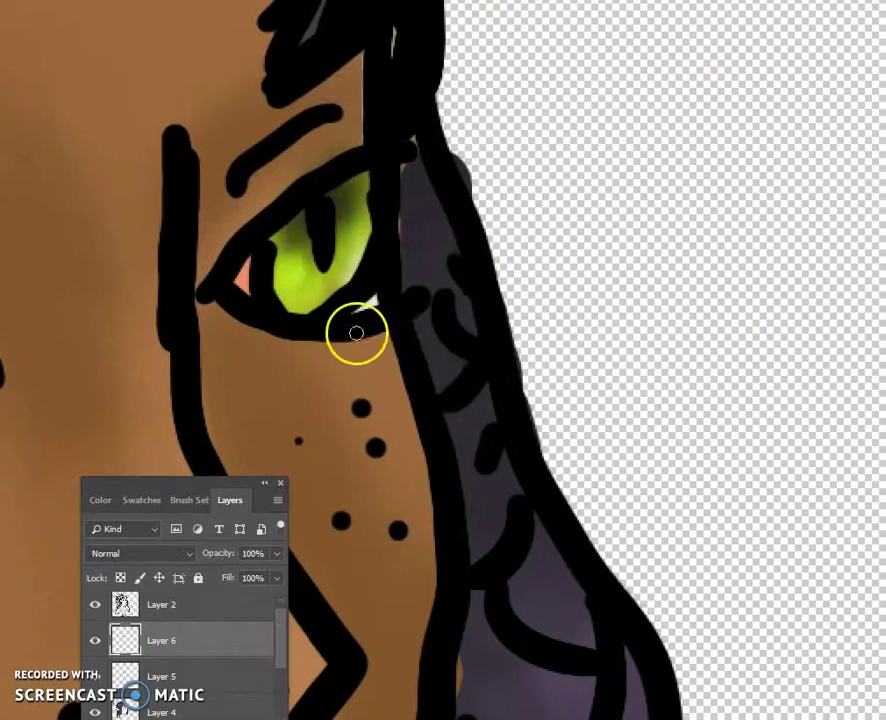
pyautogui.moveTo(391, 190); pyautogui.dragTo(465, 130)
pyautogui.moveTo(362, 113); pyautogui.dragTo(340, 146)
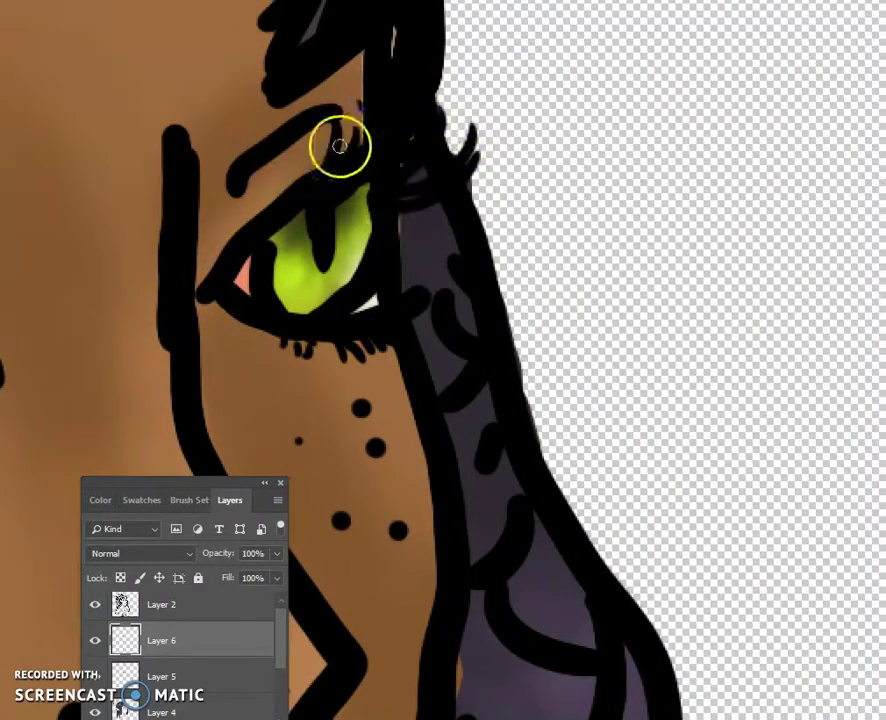
pyautogui.hotkey('ctrl', '-')
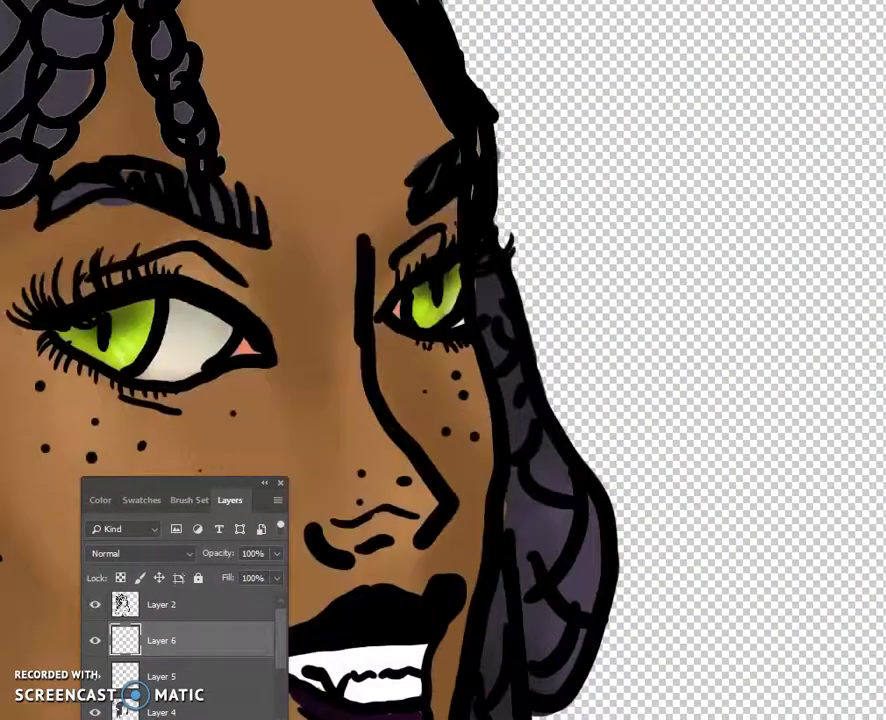